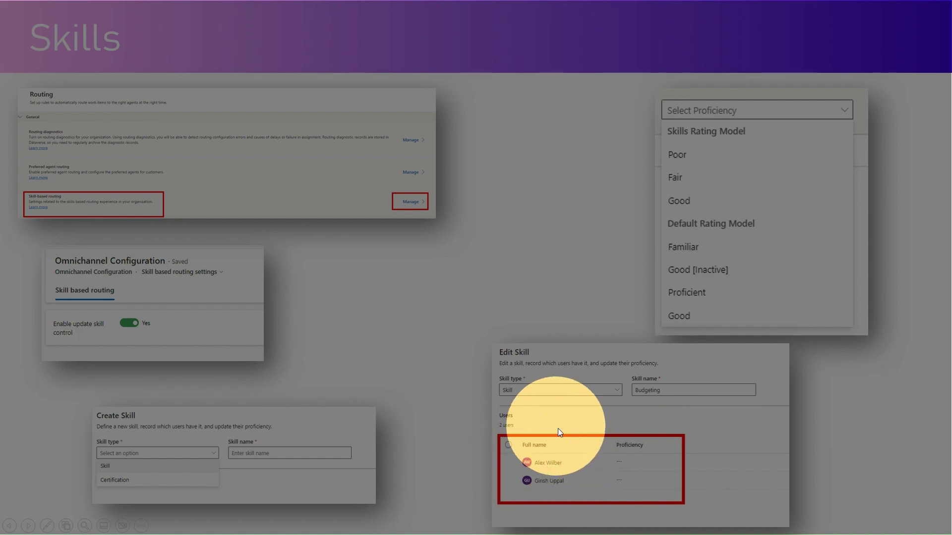
left_click(525, 300)
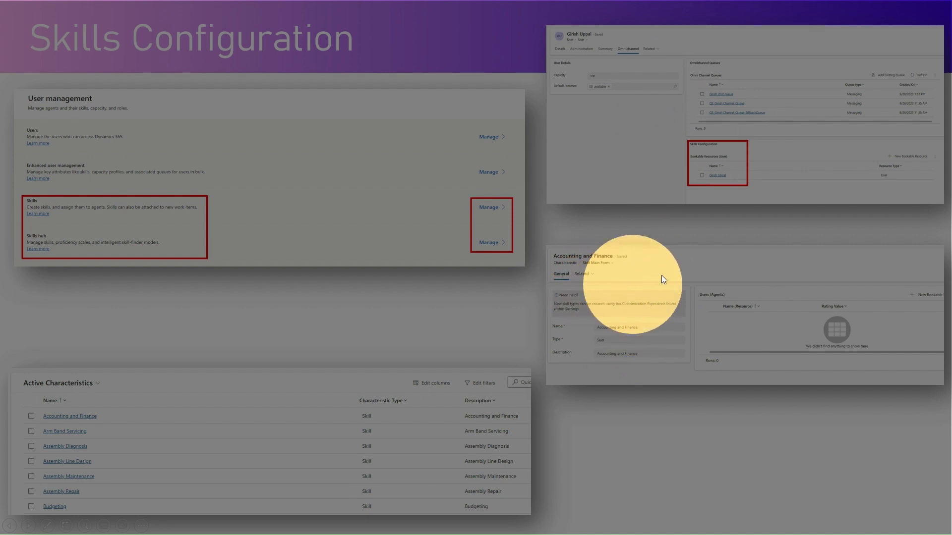
left_click(700, 287)
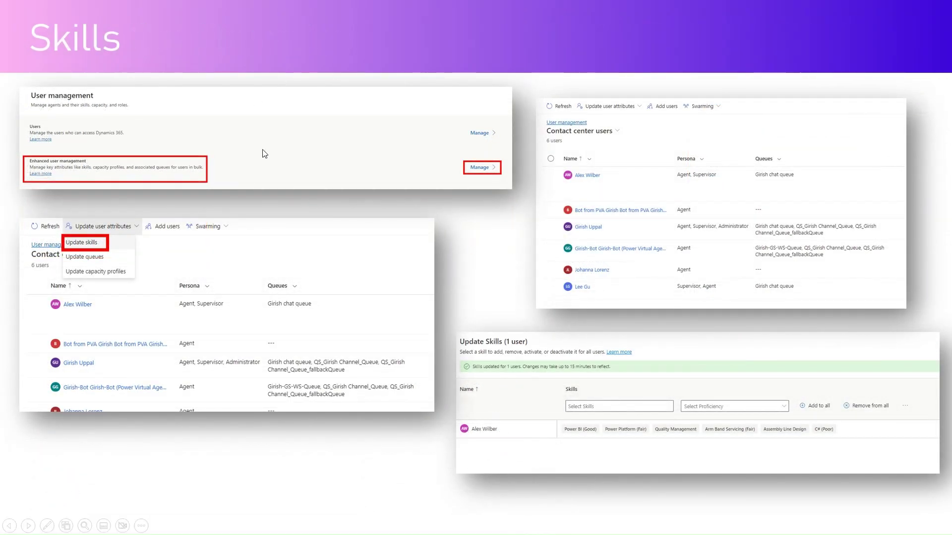
mouse_move(134, 164)
left_mouse_down()
mouse_move(148, 153)
mouse_move(136, 148)
left_mouse_up()
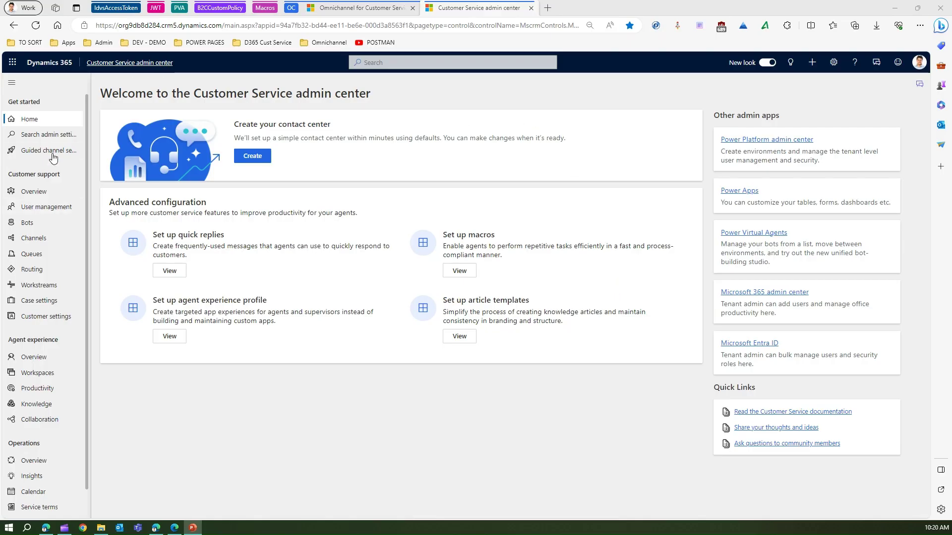
- Search the admin settings for "skills", open the Skills hub and open the full skills list for management
left_click(53, 139)
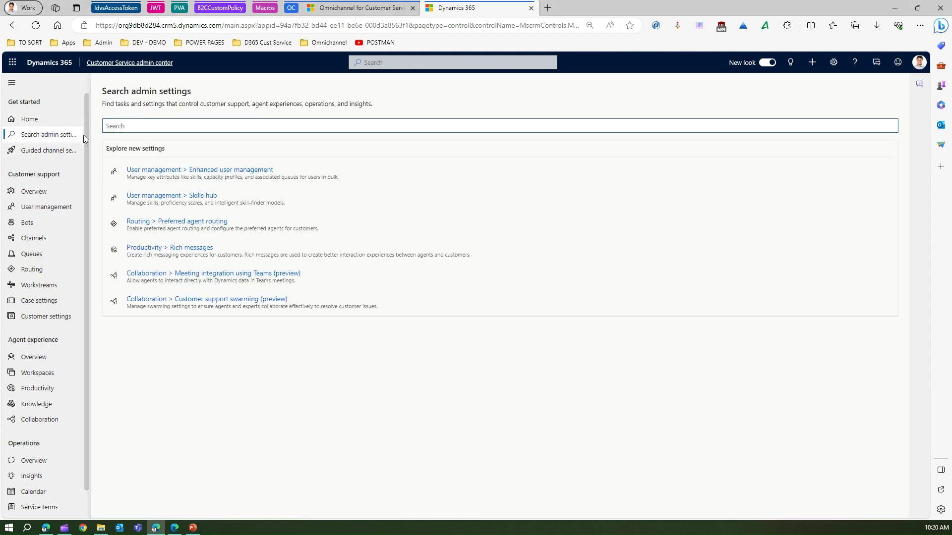
type("skills")
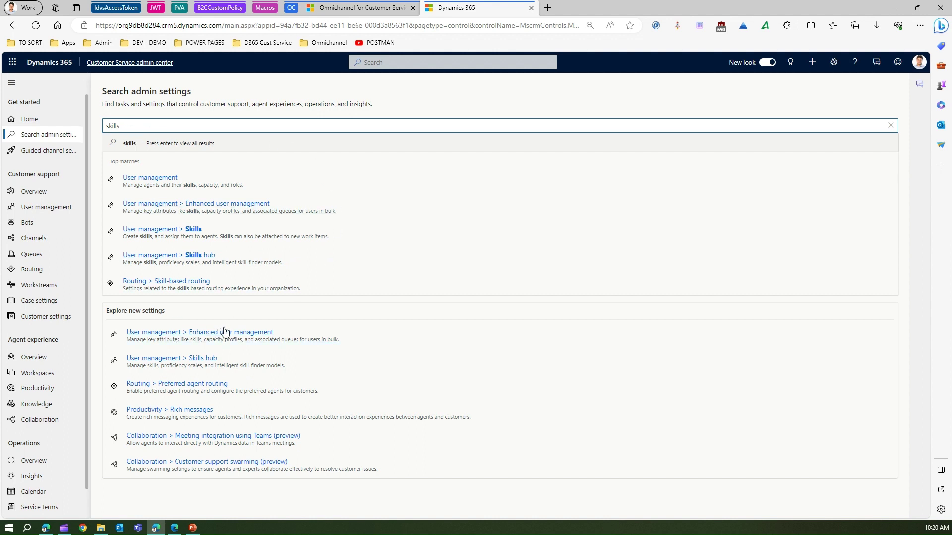
left_click(196, 256)
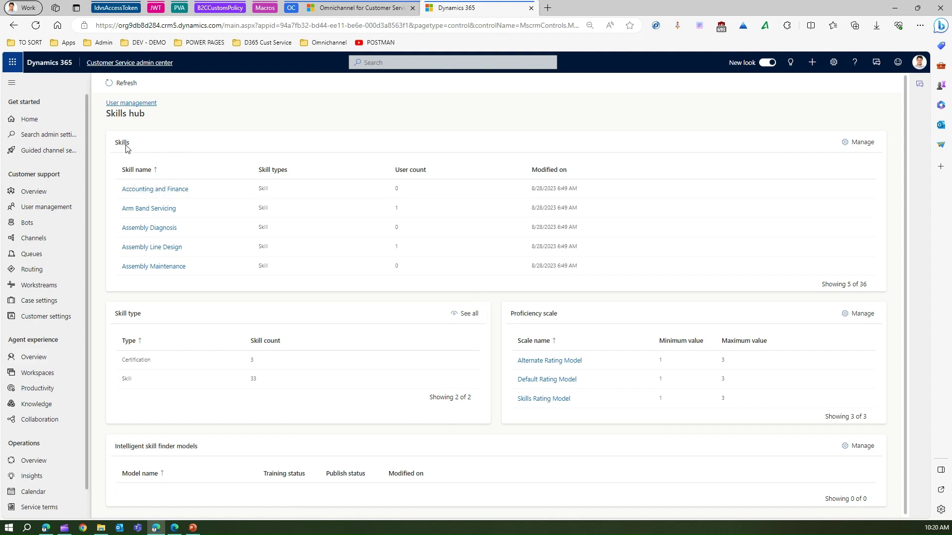
left_click(865, 143)
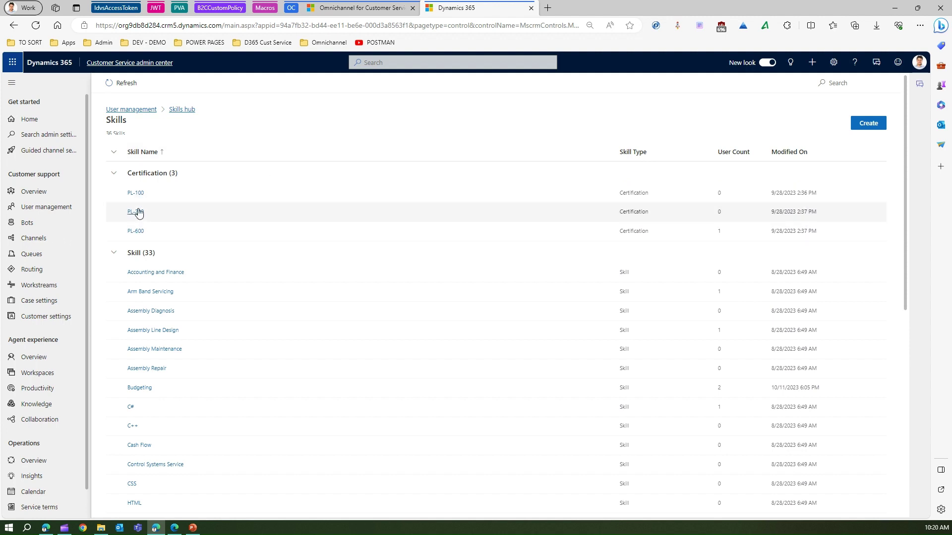
- Create a skill of type Certification named "Microsoft Certified Expert - Power Apps" without adding any users
left_click(867, 123)
left_click(616, 110)
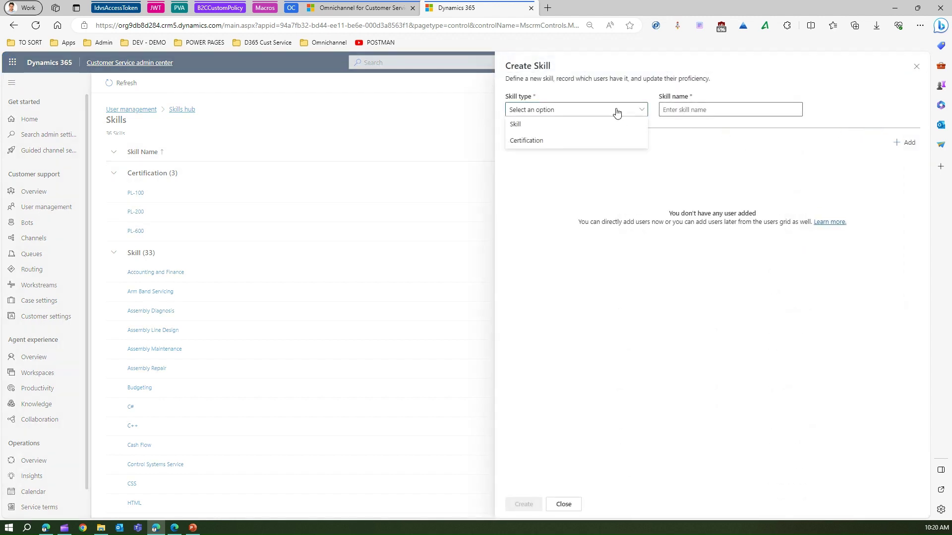
left_click(581, 142)
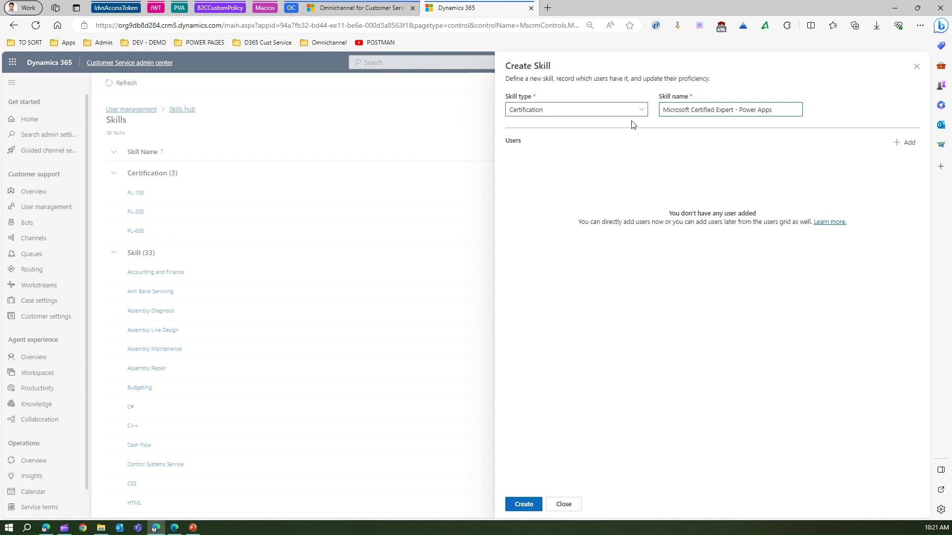
left_click(523, 505)
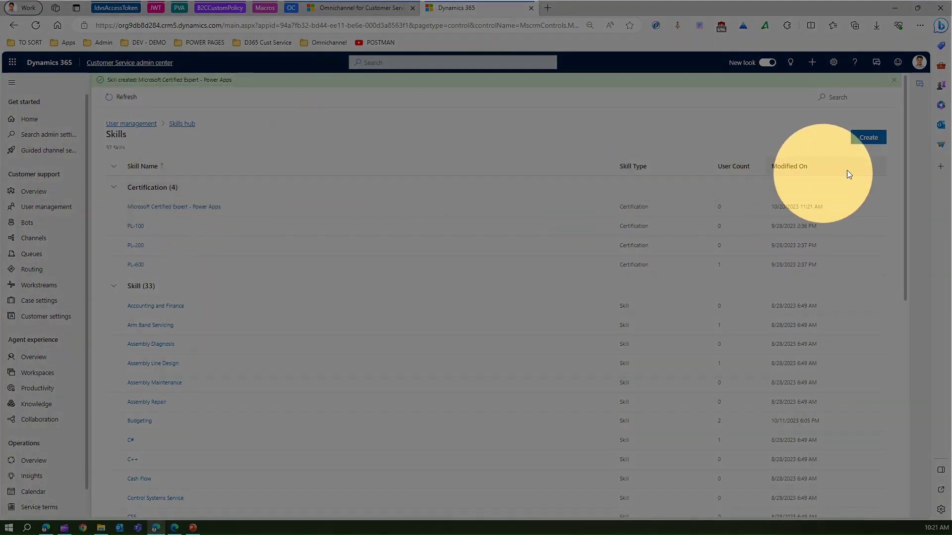
- Create a skill of type Skill named "Power Virtual Agents" without adding any users
left_click(869, 139)
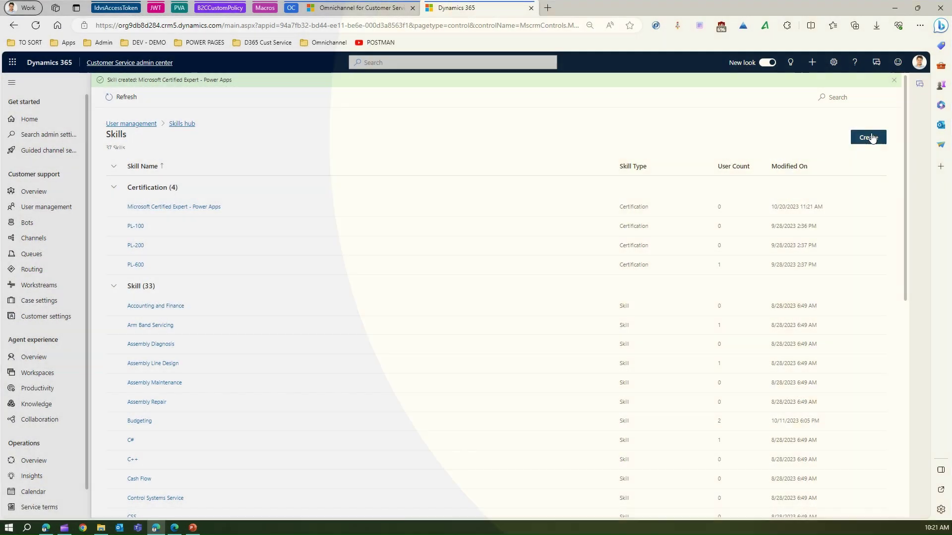
left_click(584, 112)
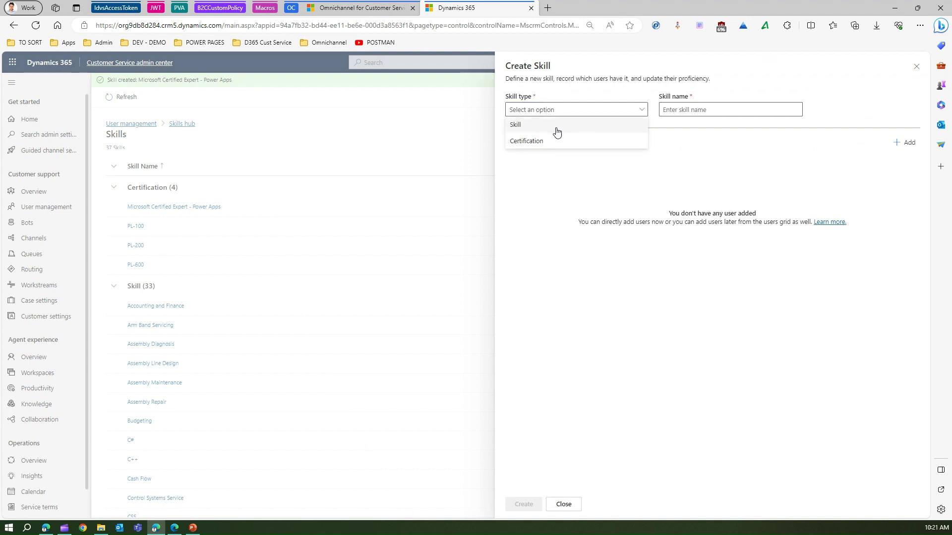
left_click(558, 125)
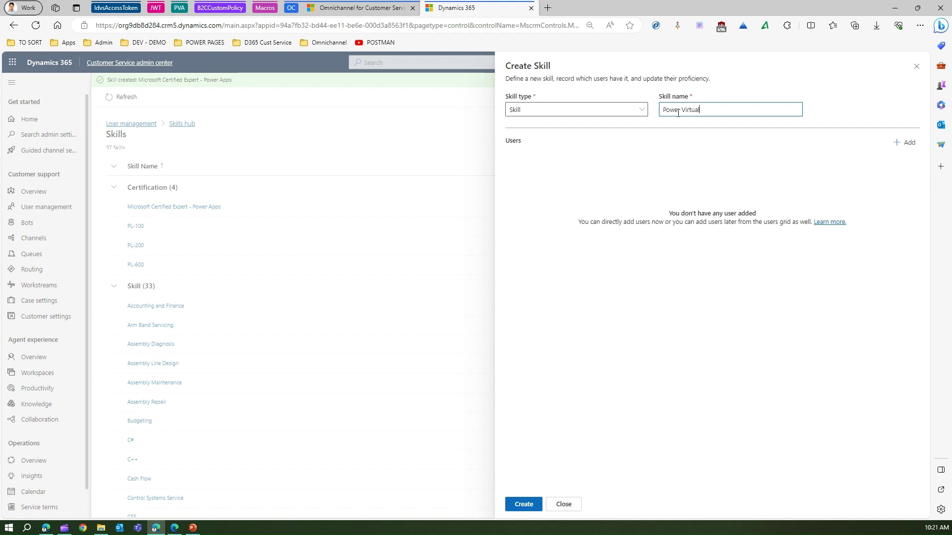
left_click(520, 504)
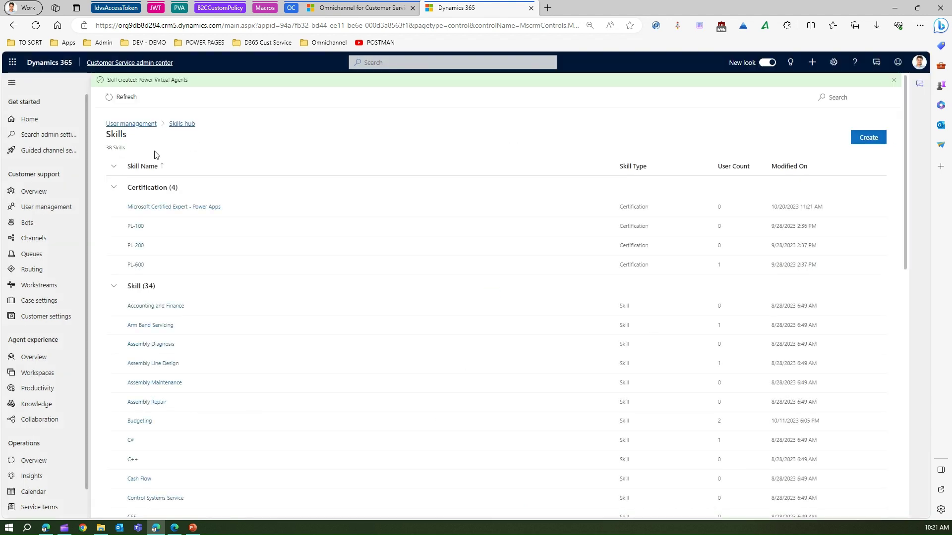
- Create a skill of type Skill named "D365 Sales" and add the contact center user marked as swarm expert to it
left_click(873, 142)
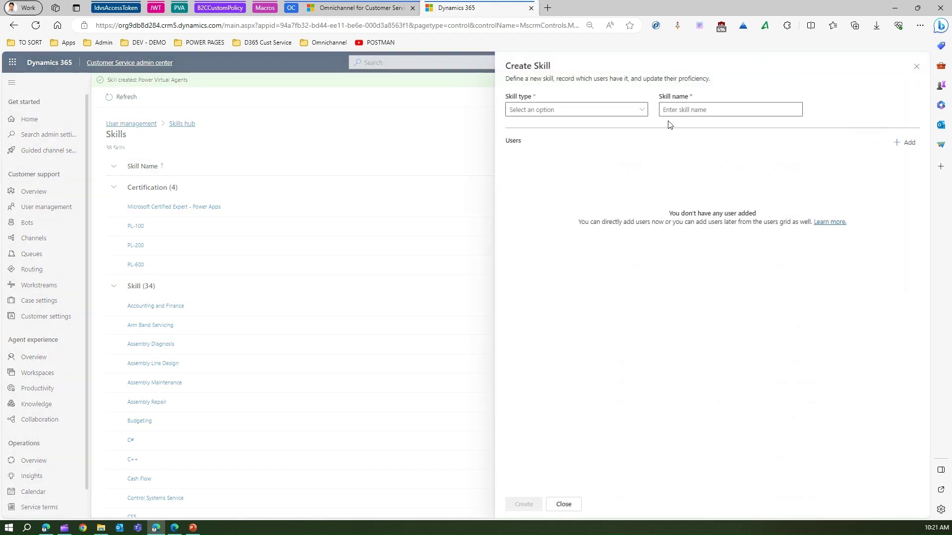
left_click(578, 111)
left_click(550, 128)
type("C")
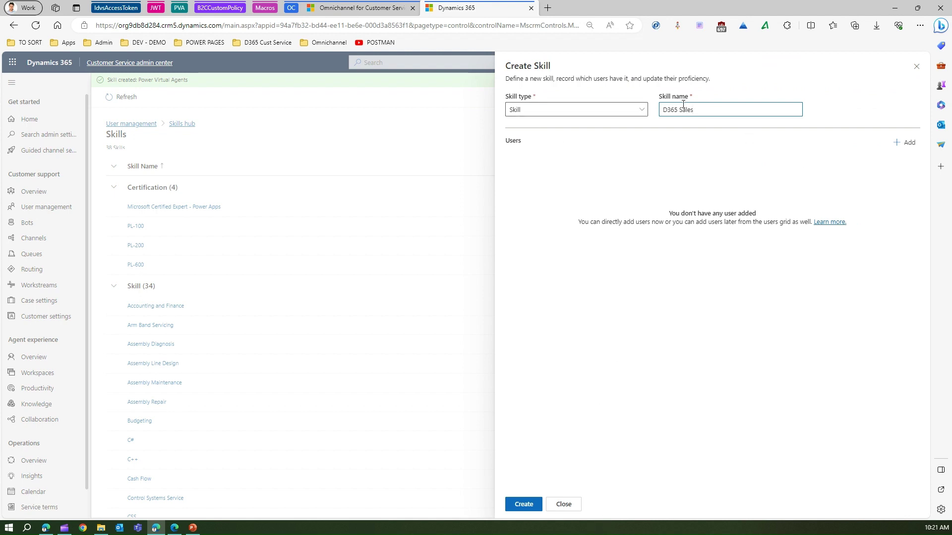
left_click(902, 144)
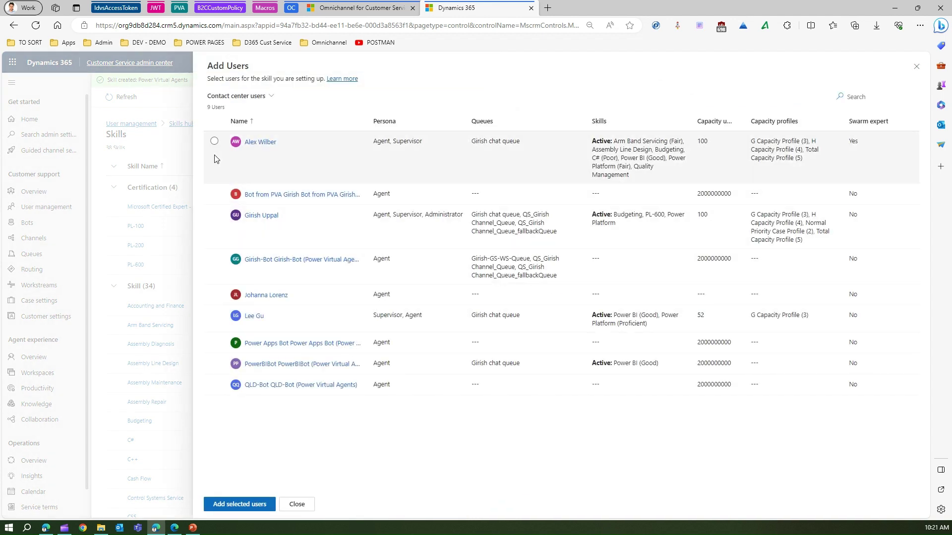
left_click(213, 142)
left_click(247, 503)
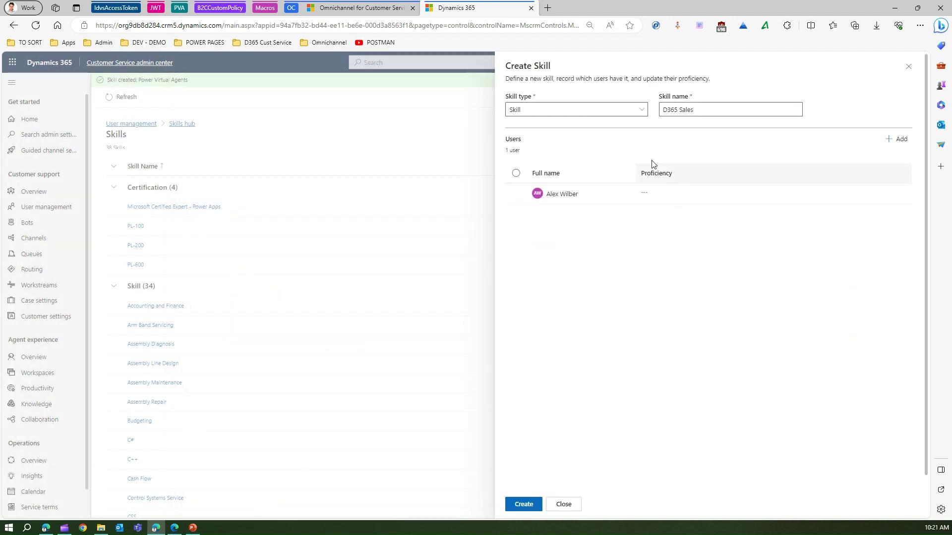
left_click(537, 505)
left_click(537, 506)
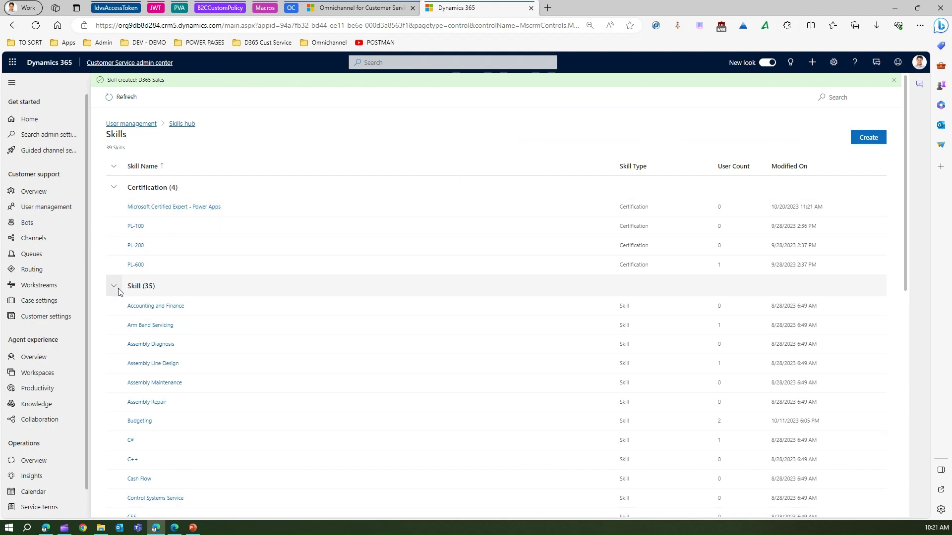
- Add the user with the Administrator persona to the "Microsoft Certified Expert - Power Apps" certification, save it and refresh the skills list
scroll(164, 312, "down", 10)
scroll(166, 317, "up", 10)
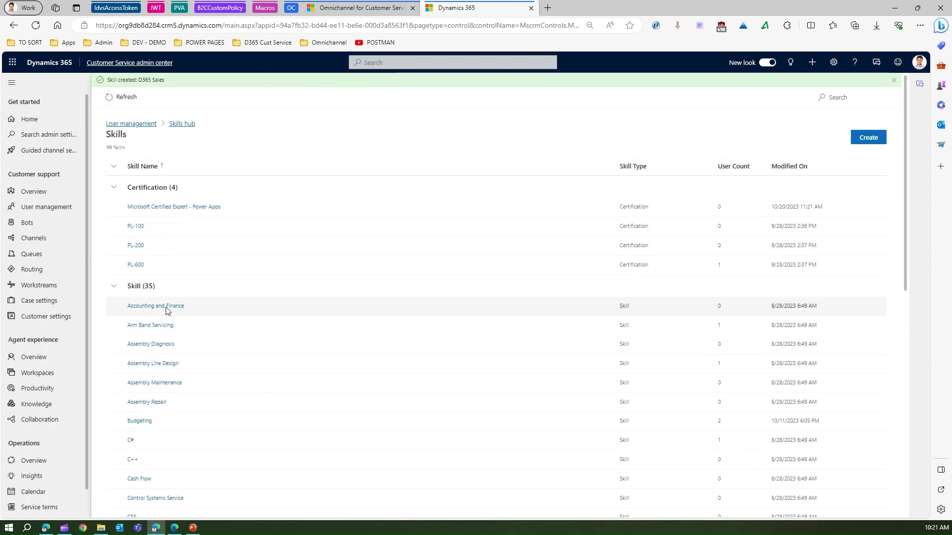
left_click(172, 207)
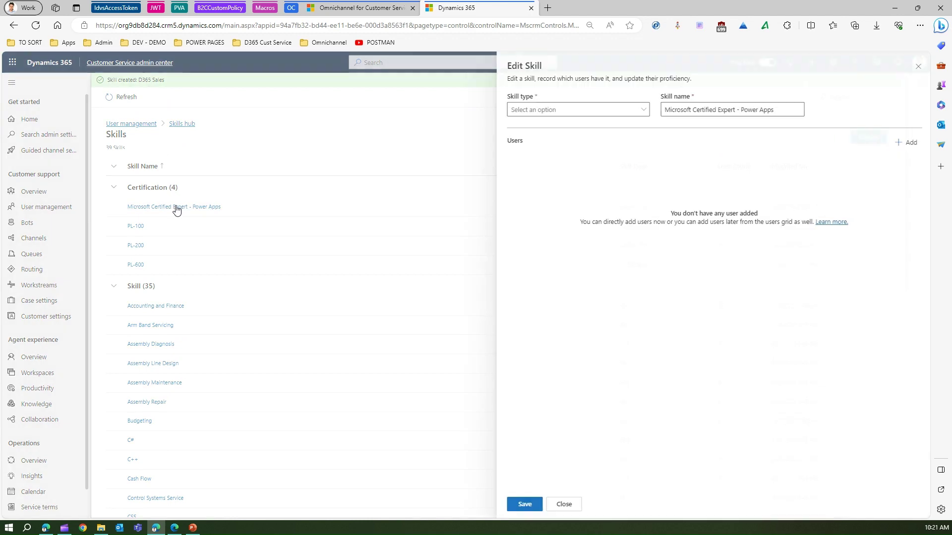
left_click(908, 143)
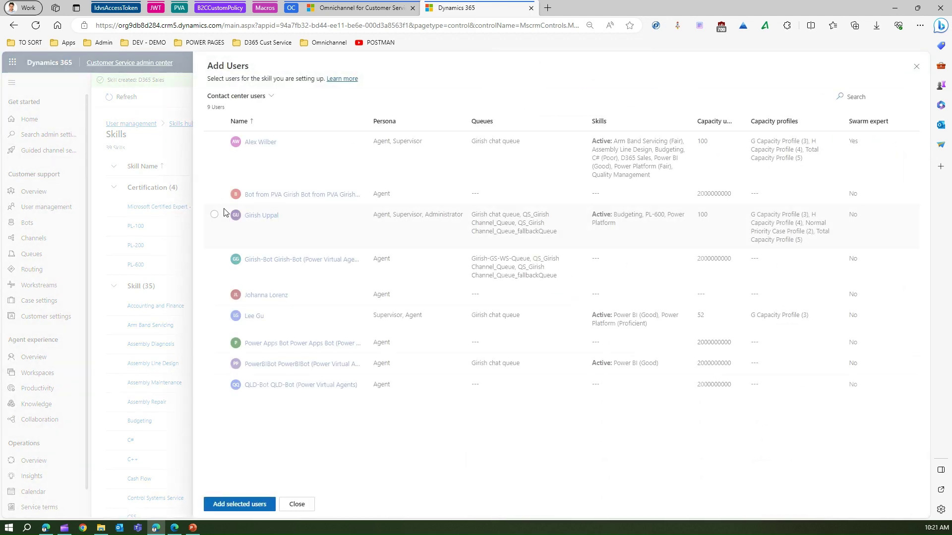
left_click(214, 216)
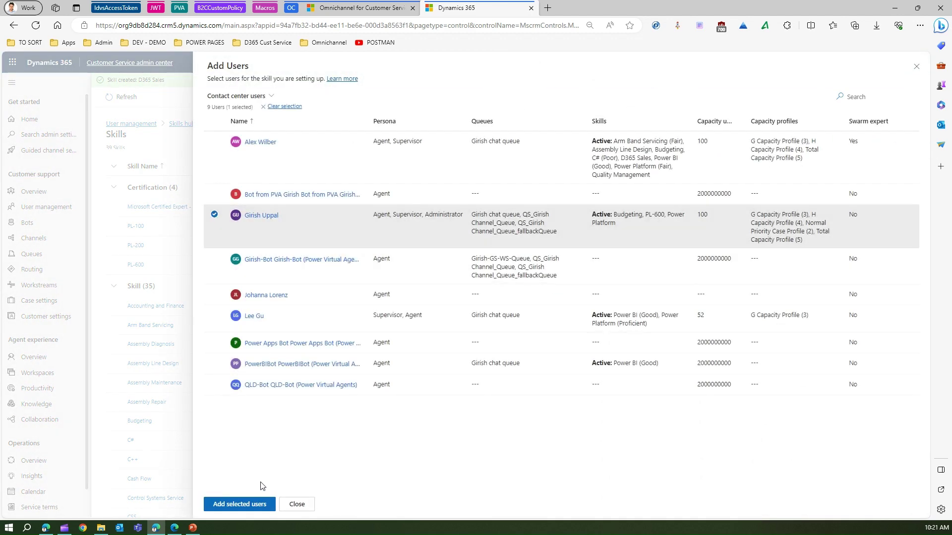
left_click(245, 505)
left_click(530, 506)
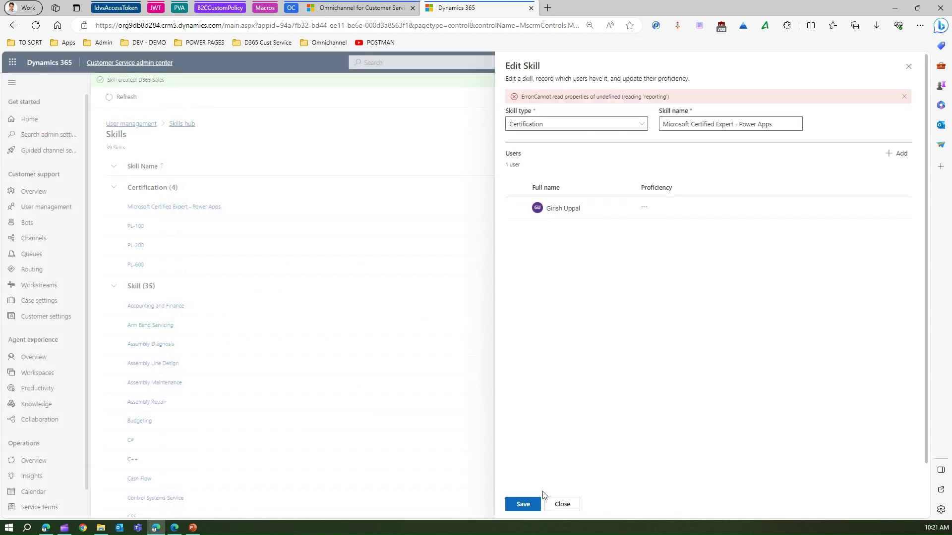
left_click(525, 506)
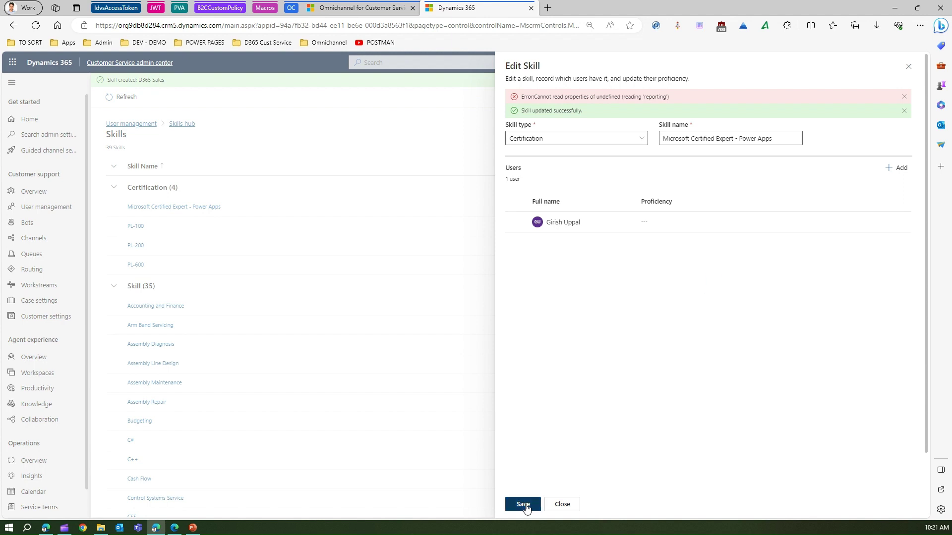
left_click(561, 504)
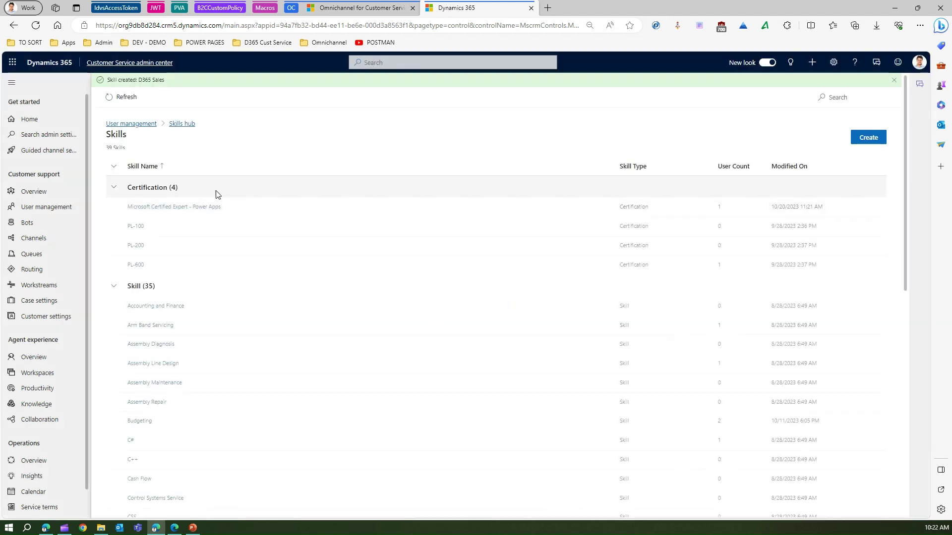
left_click(110, 96)
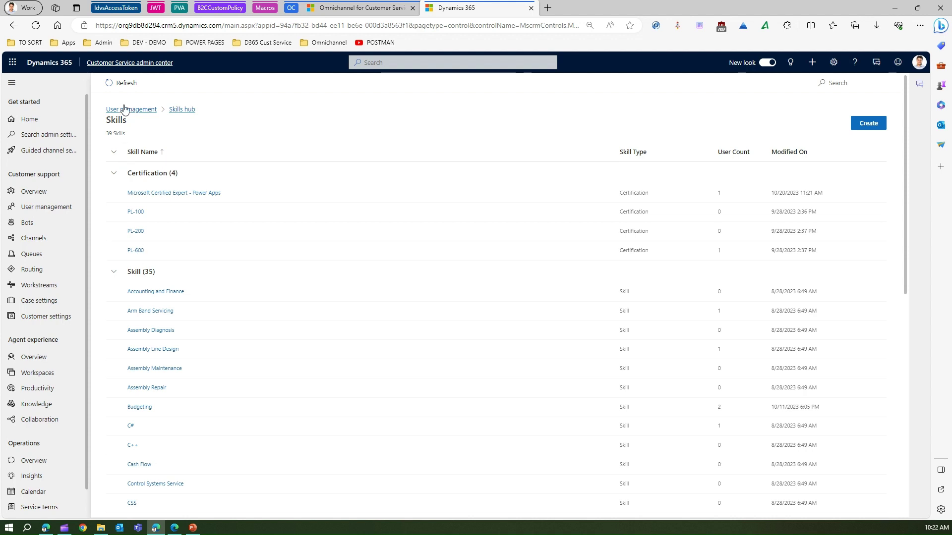
- Return to the Skills hub and review all skill types with their skill counts
left_click(176, 111)
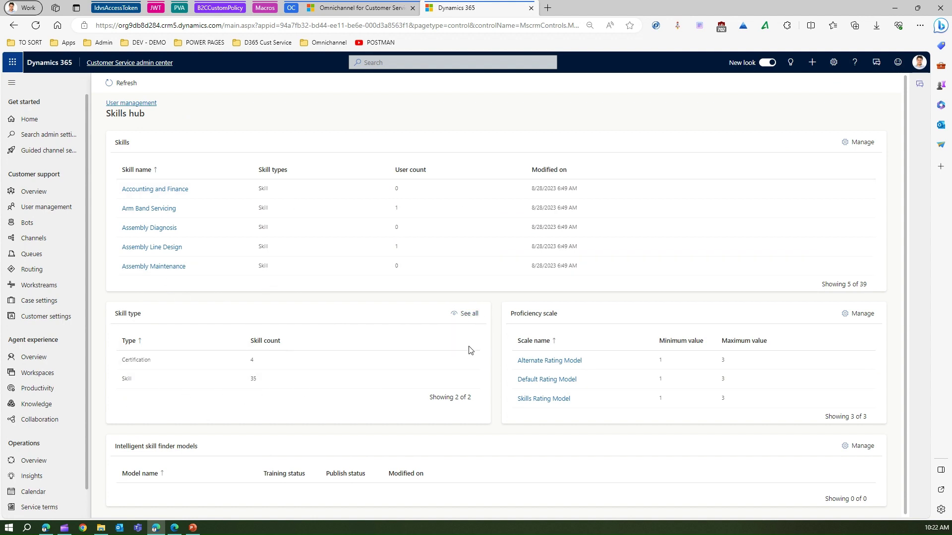
left_click(467, 315)
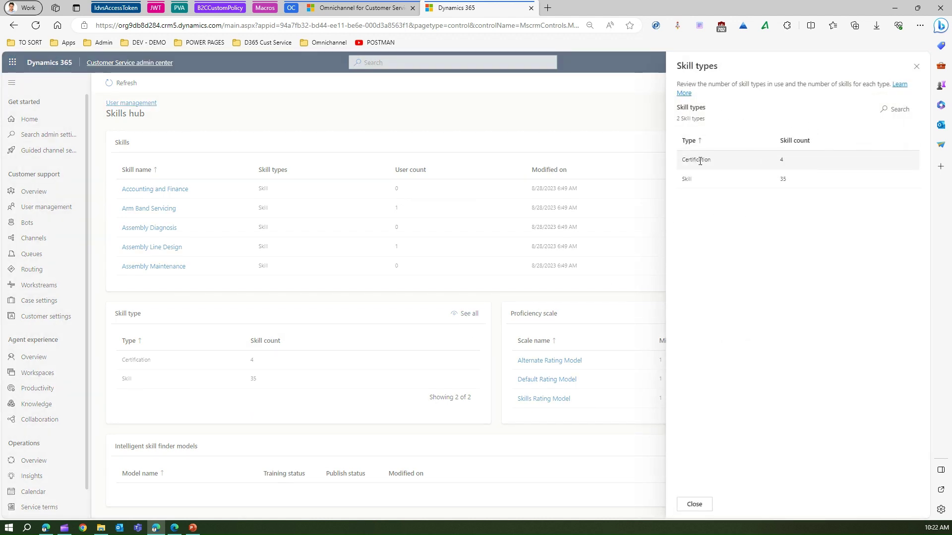
left_click_drag(700, 161, 719, 163)
left_click(780, 160)
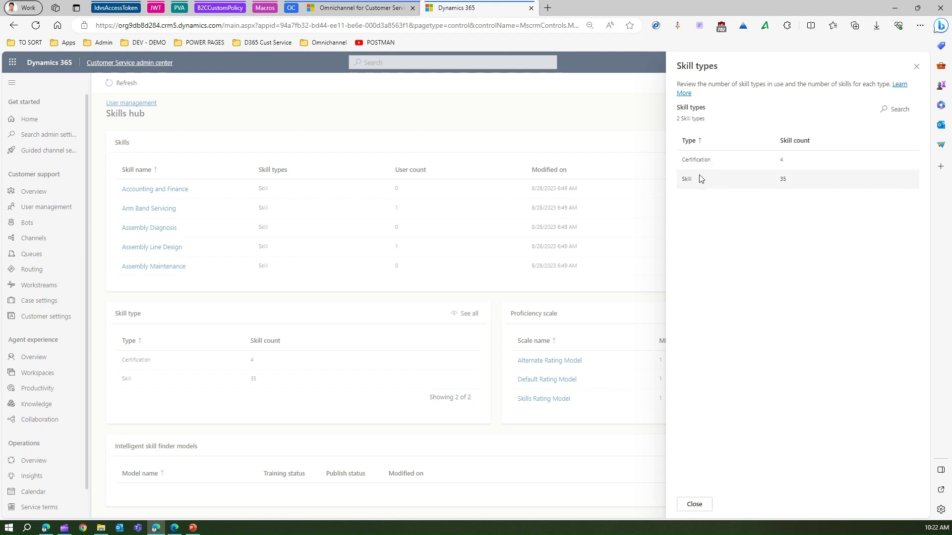
left_click(694, 505)
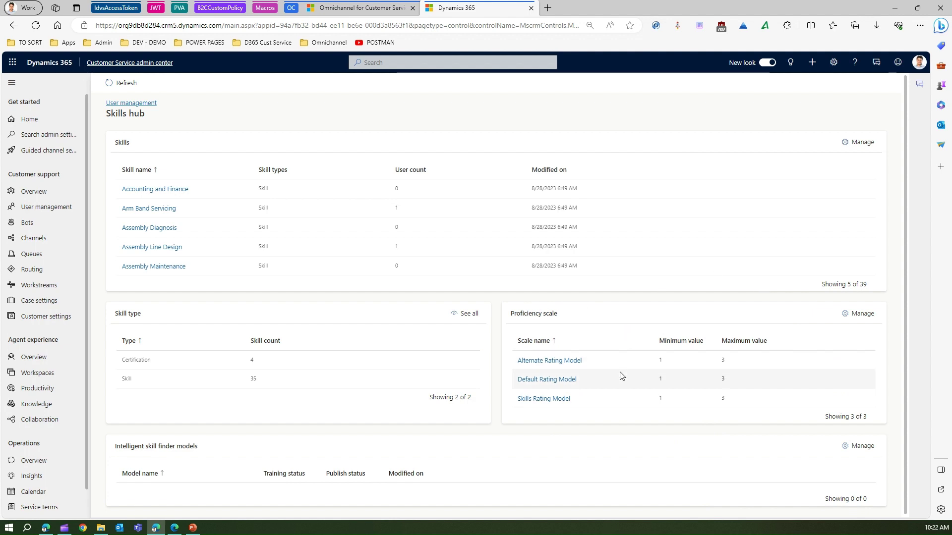
- Review the rating values and level names of the Skills Rating Model proficiency scale, then return to the Skills hub
left_click(865, 314)
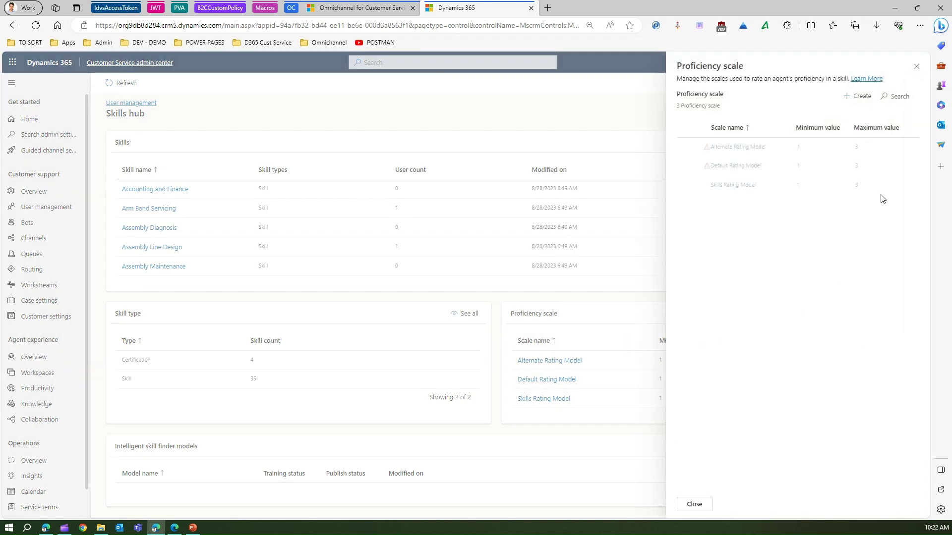
left_click(687, 185)
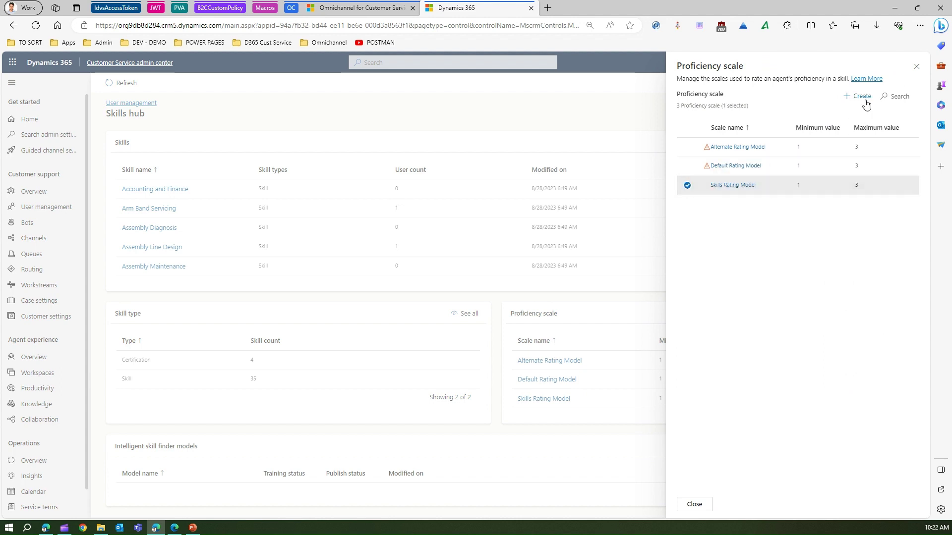
left_click(747, 186)
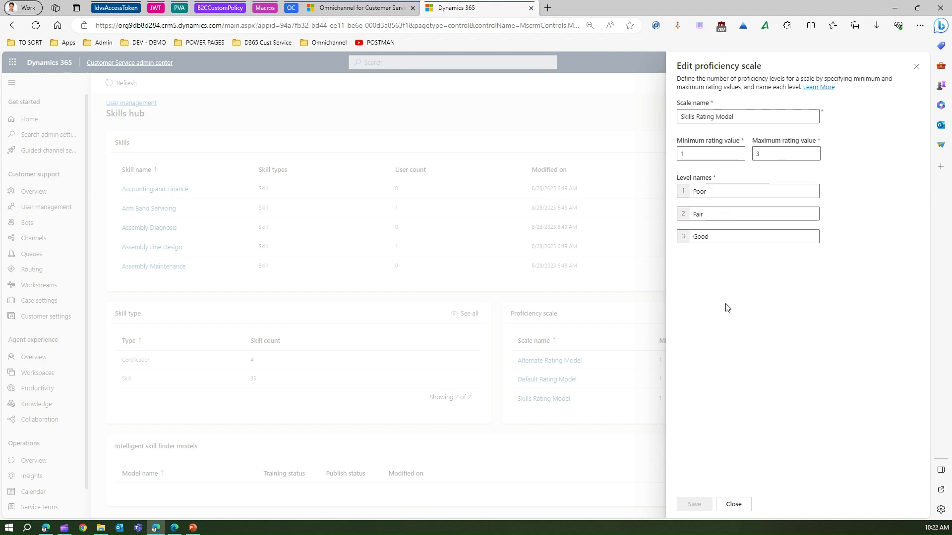
left_click(734, 505)
left_click(694, 504)
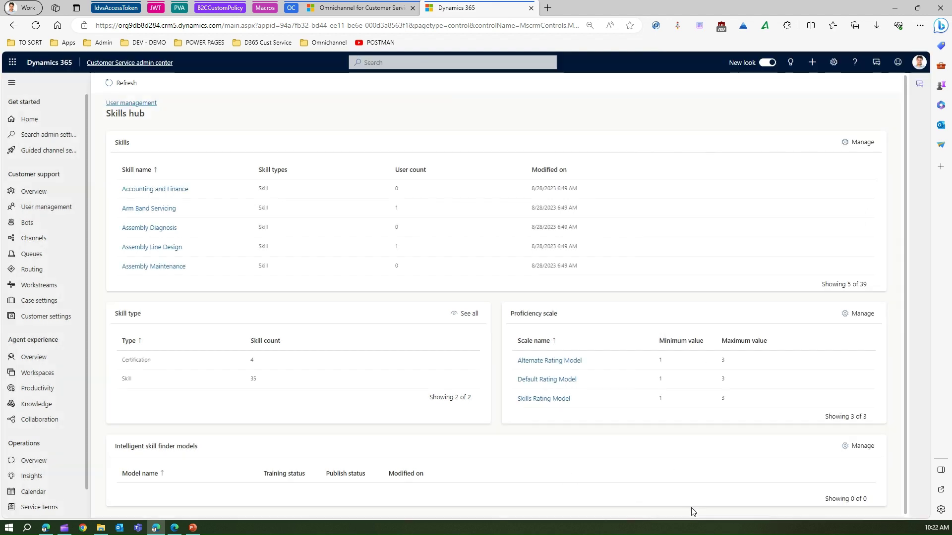
- Review the list of intelligent skill finder models, then return to the Skills hub
left_click(861, 446)
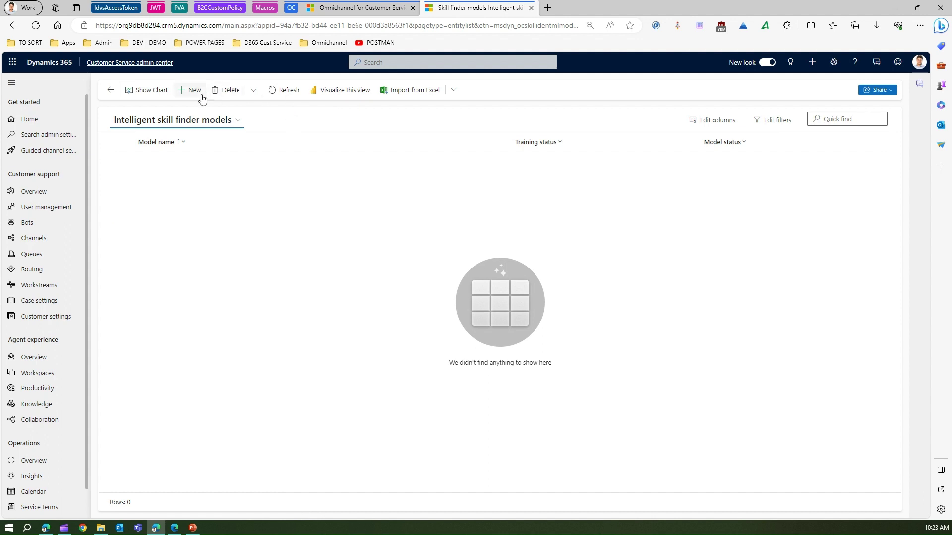
left_click(110, 89)
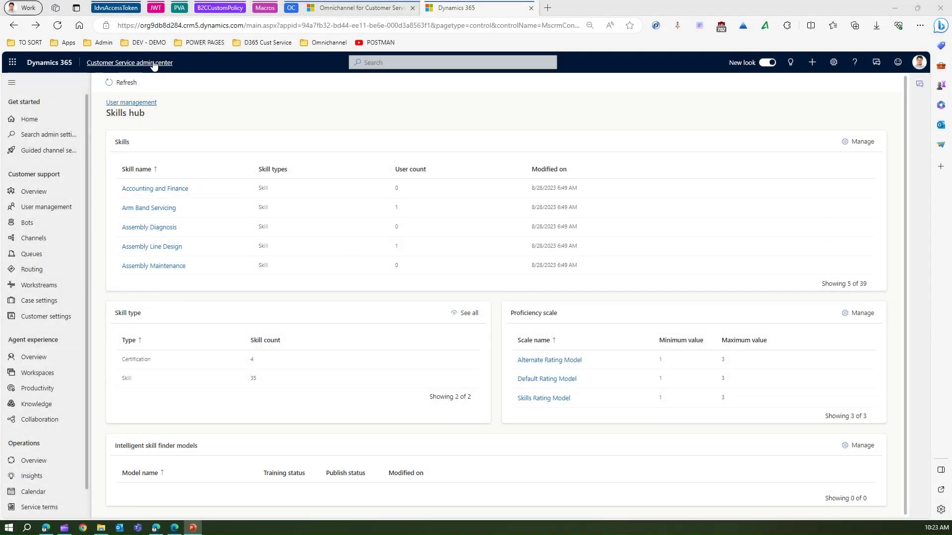
- Search the admin settings for "skills", go to the Skills page of User management and open the C++ skill
left_click(48, 135)
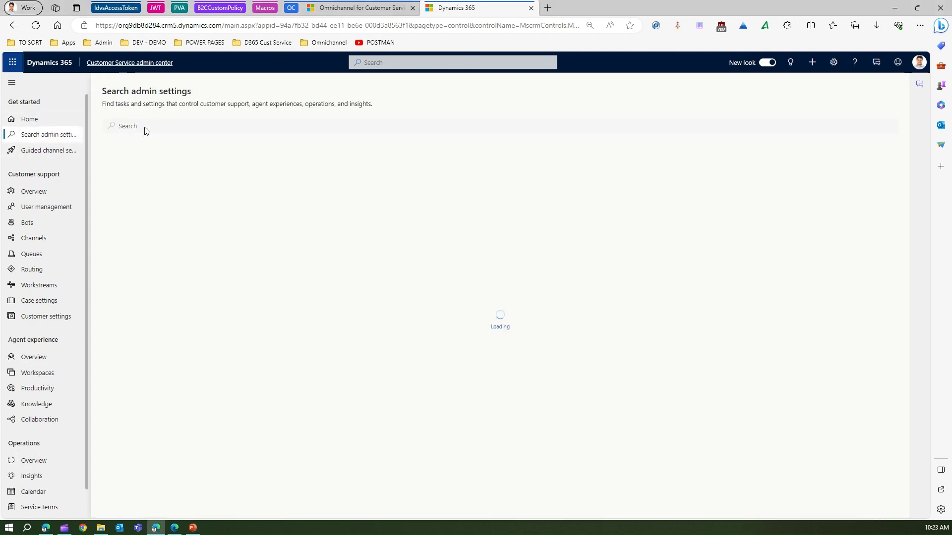
left_click(144, 126)
type("skills")
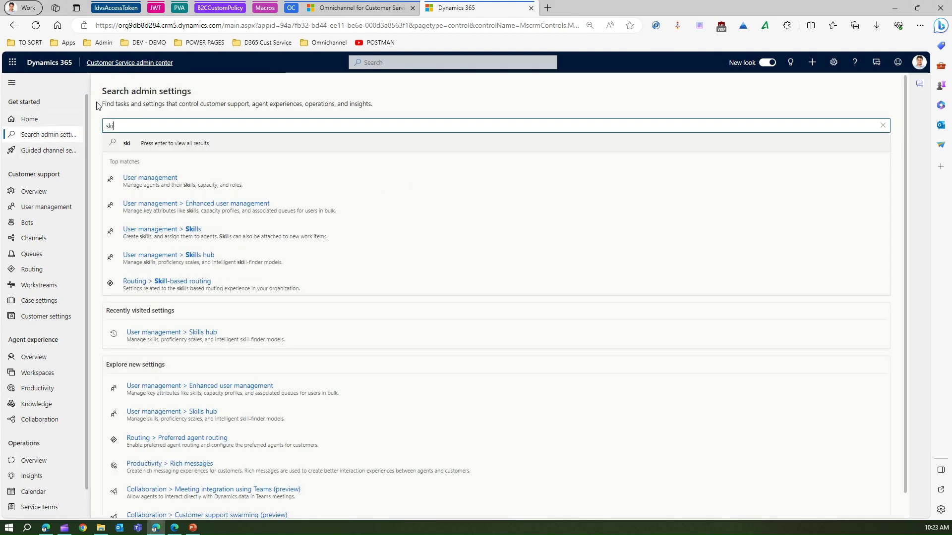
left_click(188, 230)
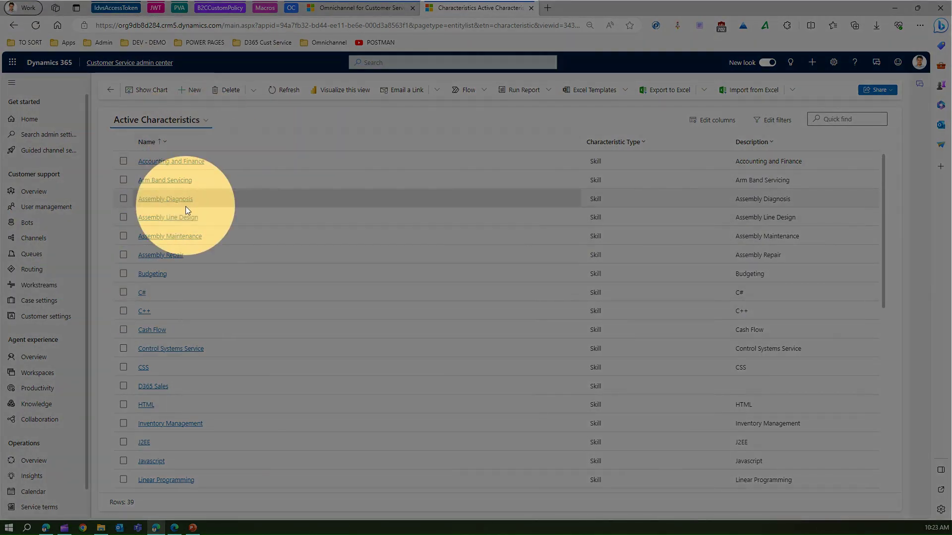
left_click(147, 315)
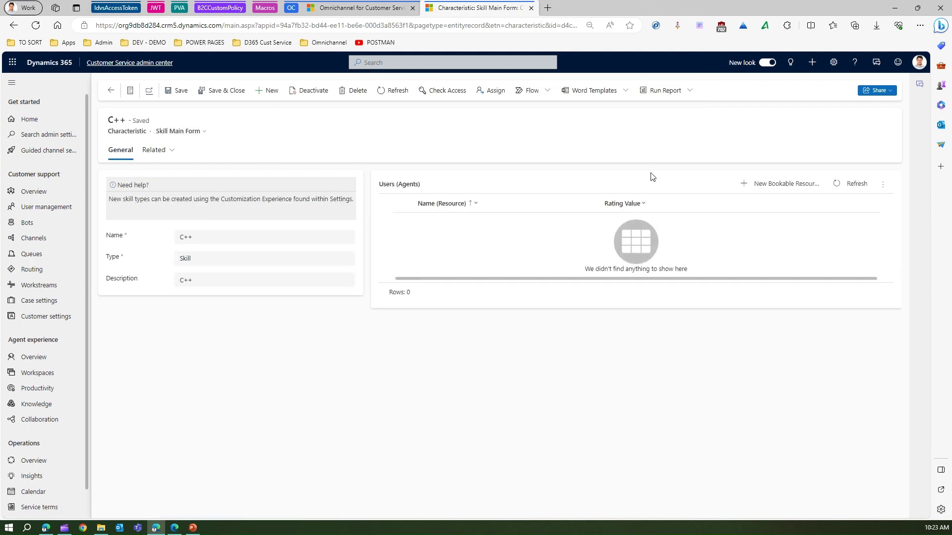
- Assign the first listed bookable resource to the C++ skill with the rating value Good, then save and close both records
left_click(796, 185)
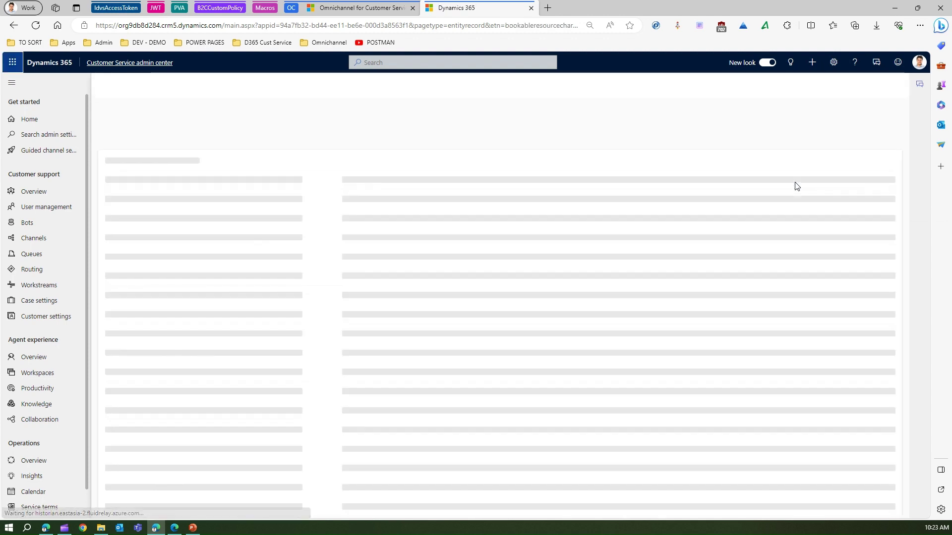
left_click(240, 206)
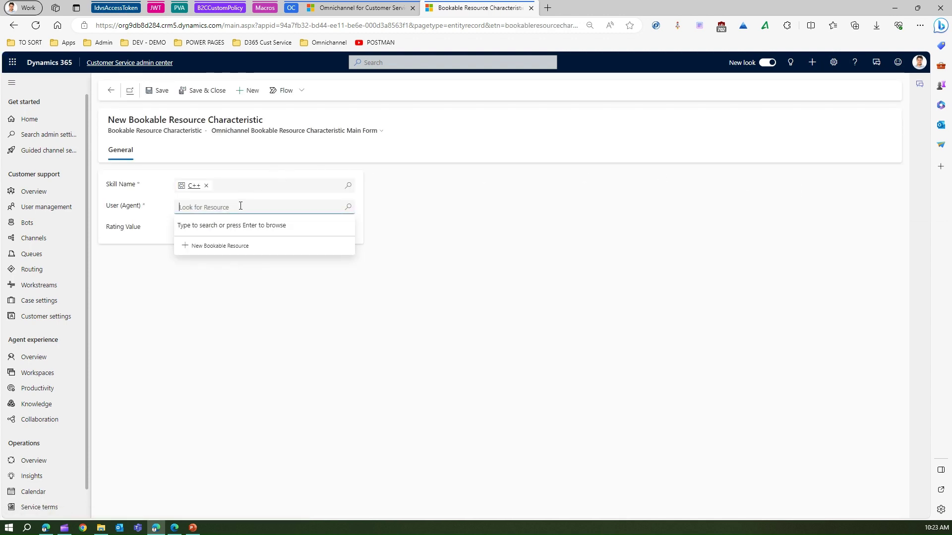
key("Return")
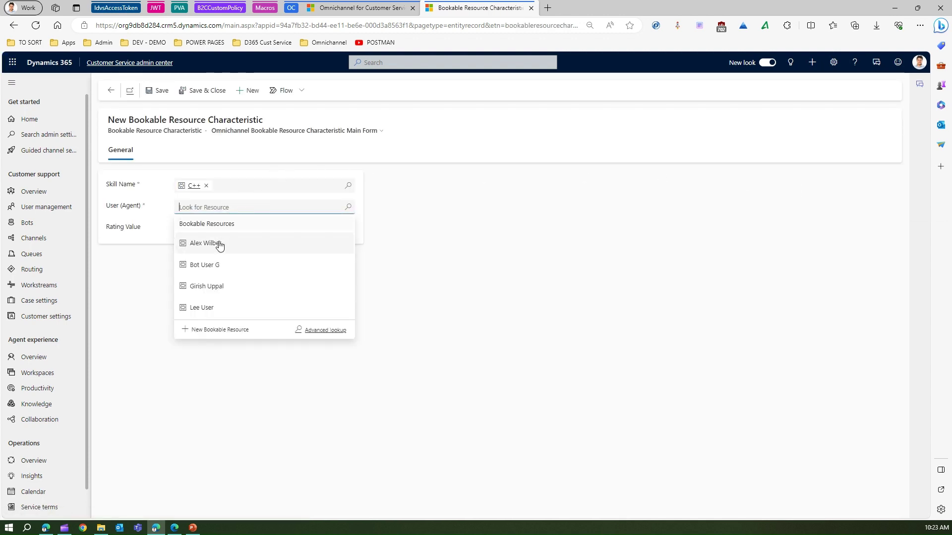
left_click(215, 242)
left_click(211, 228)
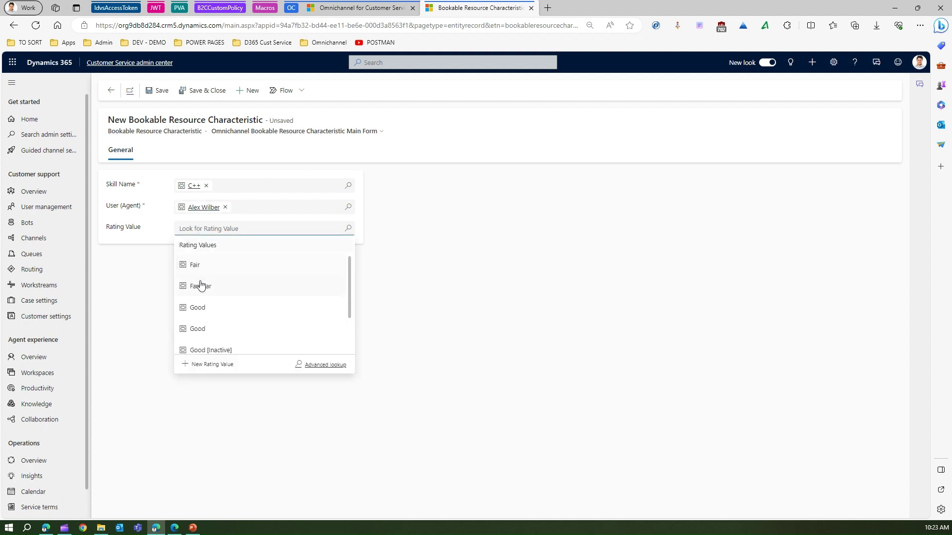
left_click(202, 307)
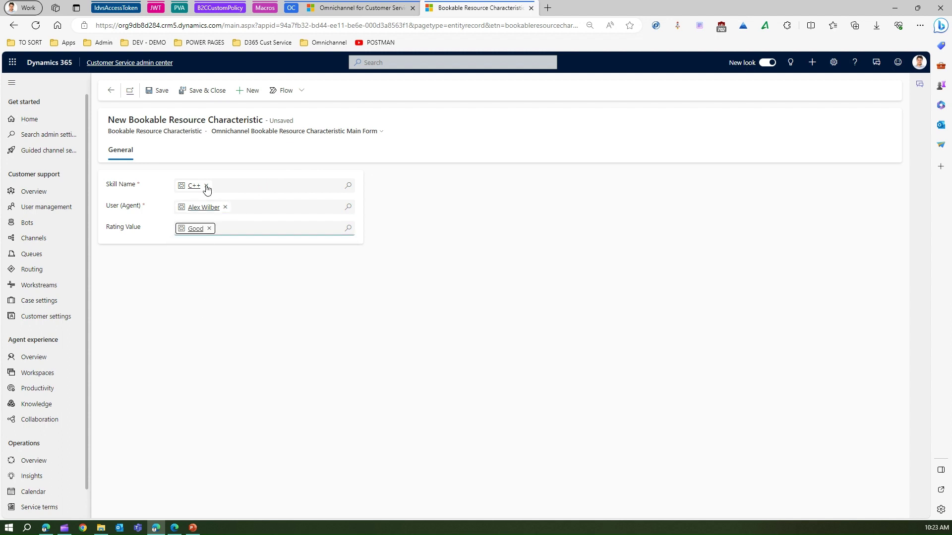
left_click(158, 92)
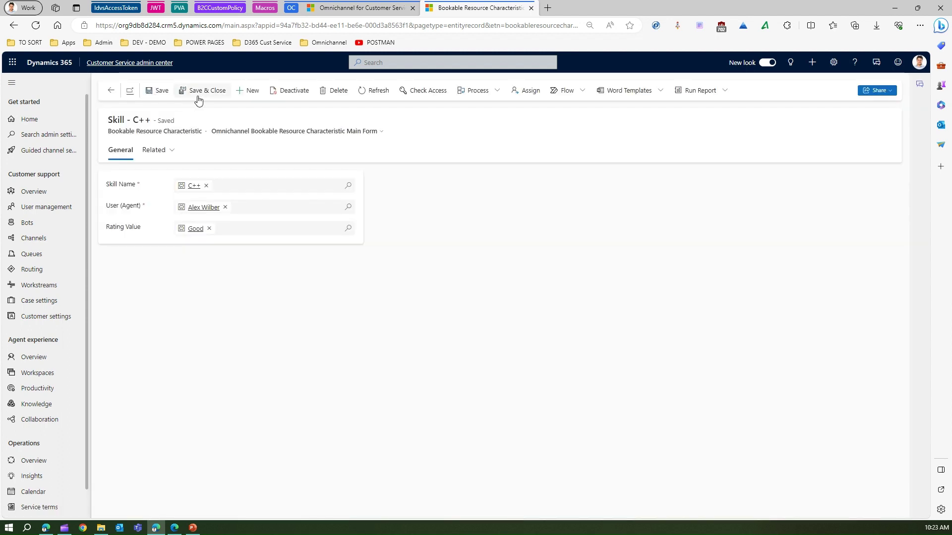
left_click(198, 91)
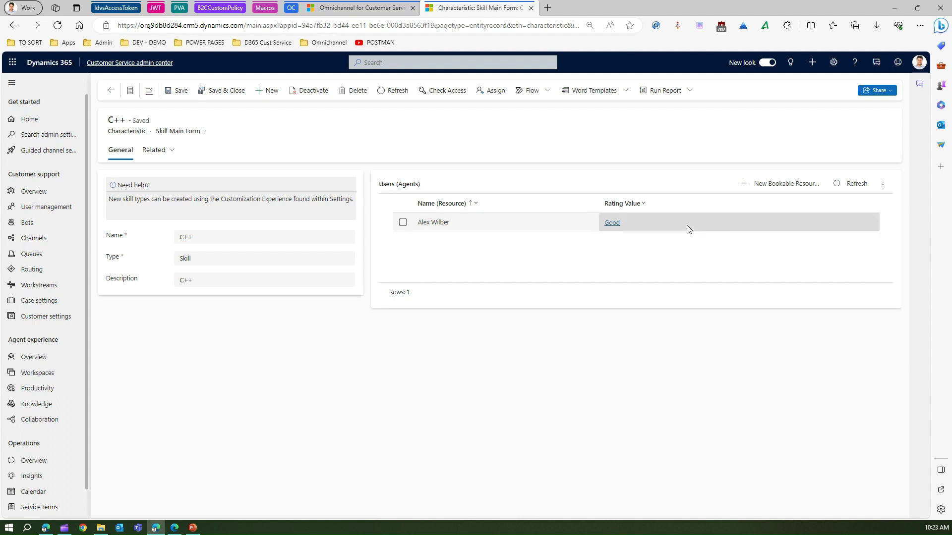
left_click(232, 91)
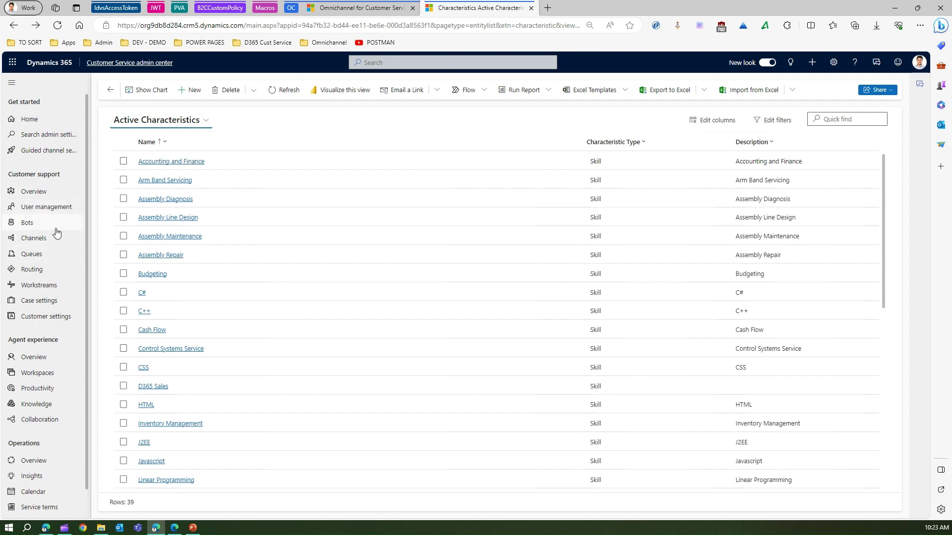
- Open Enhanced user management to manage the attributes of the contact center users
left_click(54, 210)
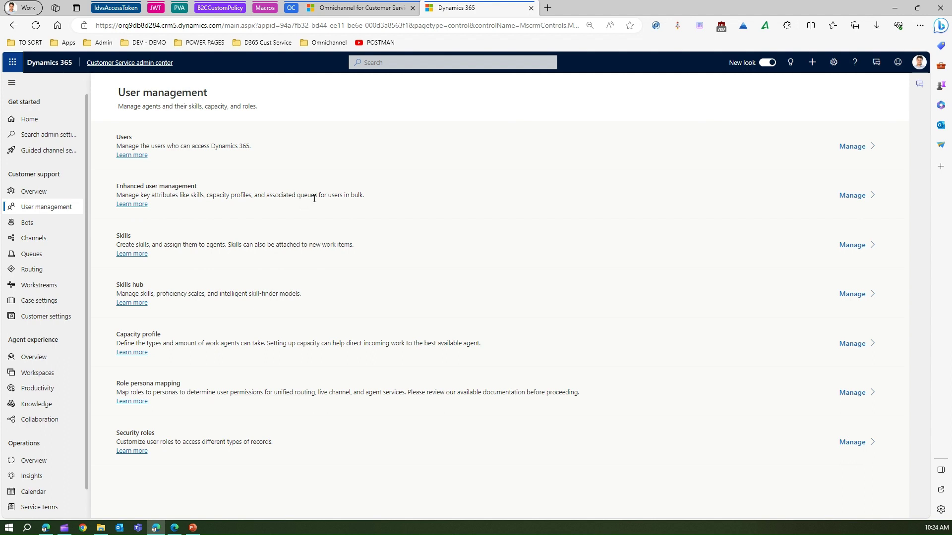
left_click(868, 203)
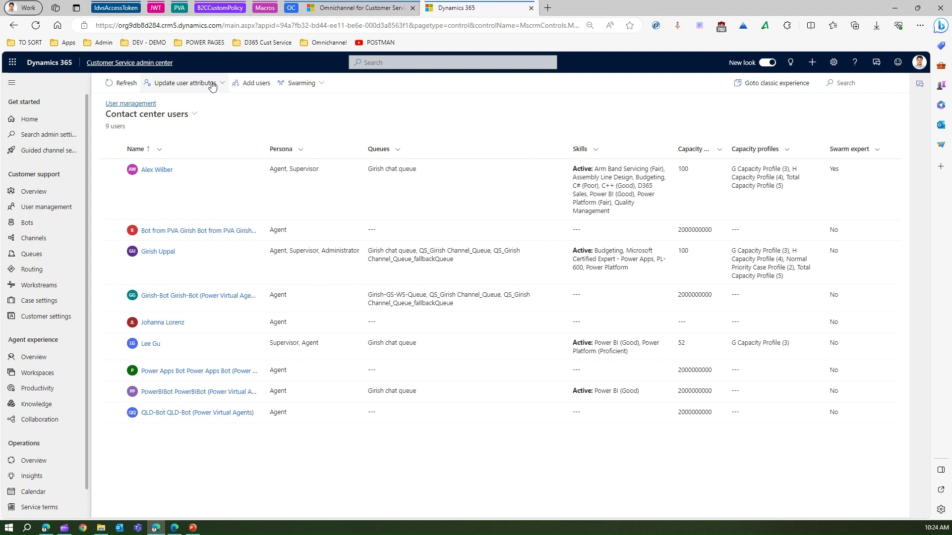
left_click(219, 85)
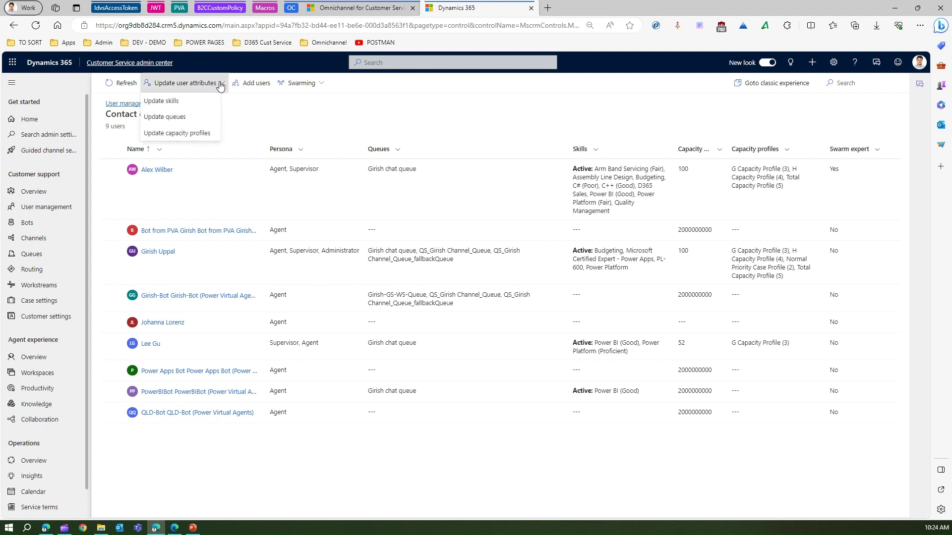
left_click(200, 101)
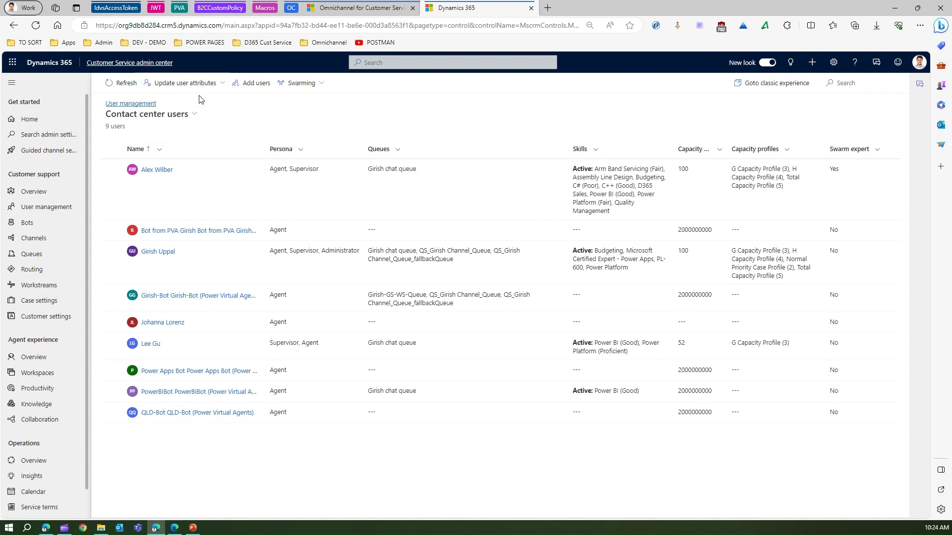
left_click(223, 85)
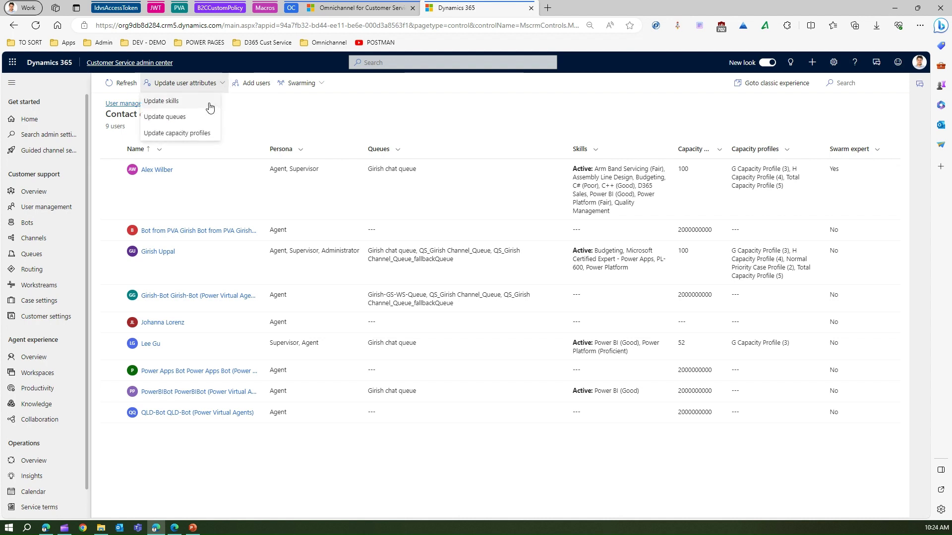
left_click(111, 322)
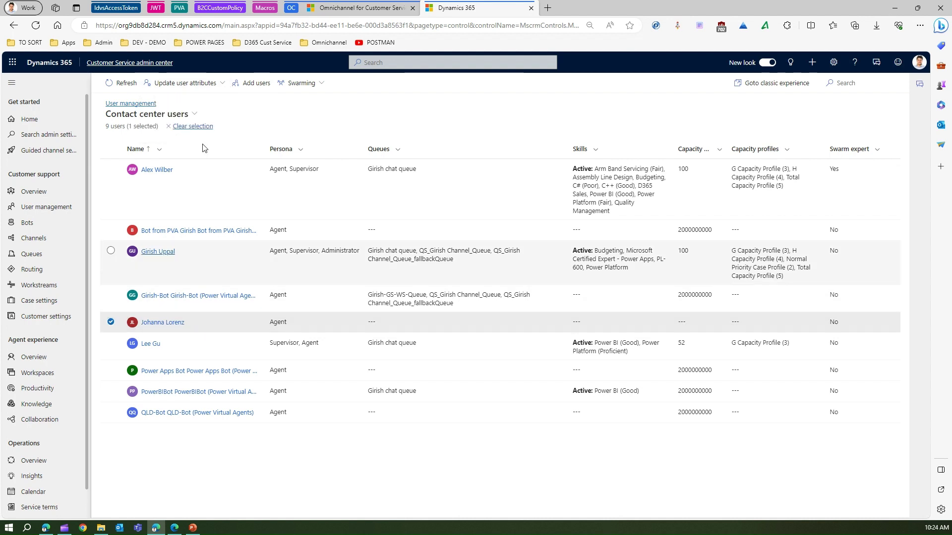
left_click(210, 85)
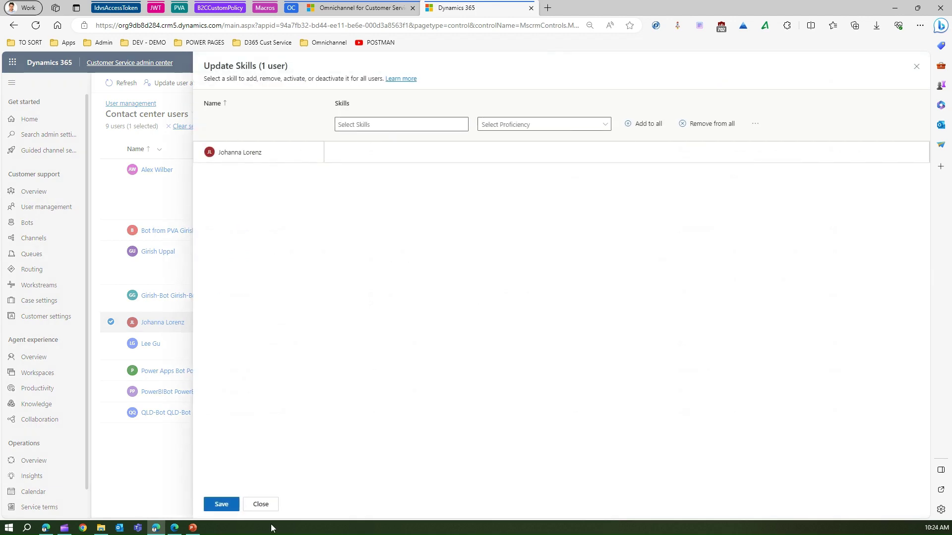
left_click(262, 505)
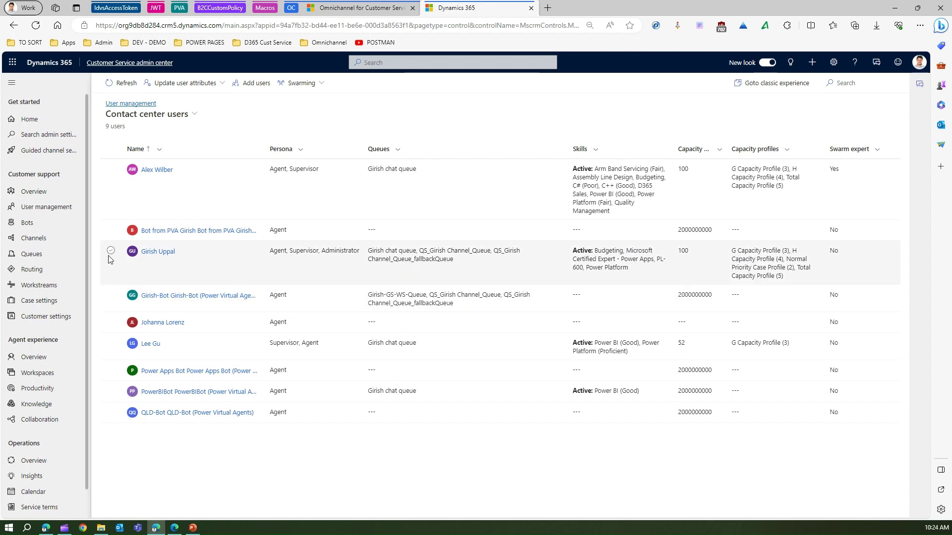
- Start a bulk skill update for the non-bot agent without skills and the Supervisor, Agent user with capacity 52, choosing the Power BI skill
left_click(111, 321)
left_click(111, 343)
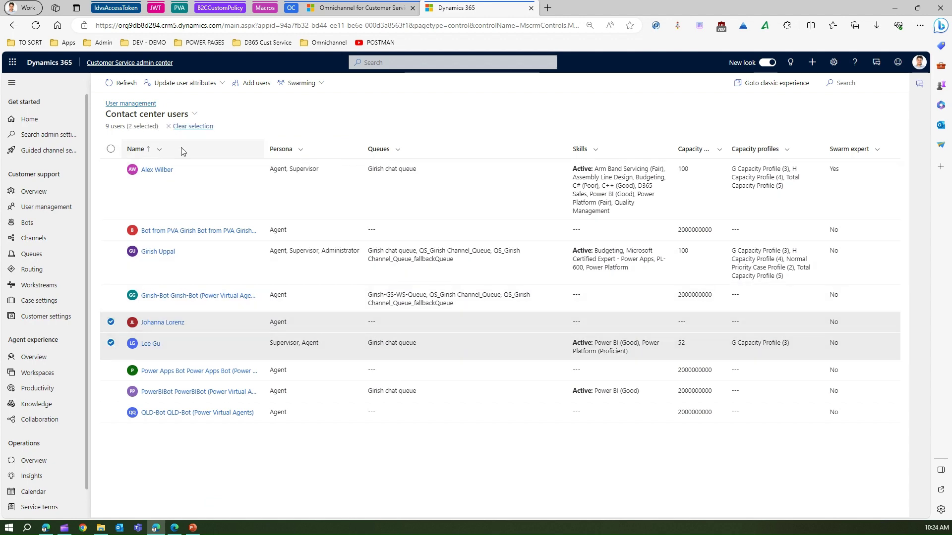
left_click(198, 82)
left_click(203, 101)
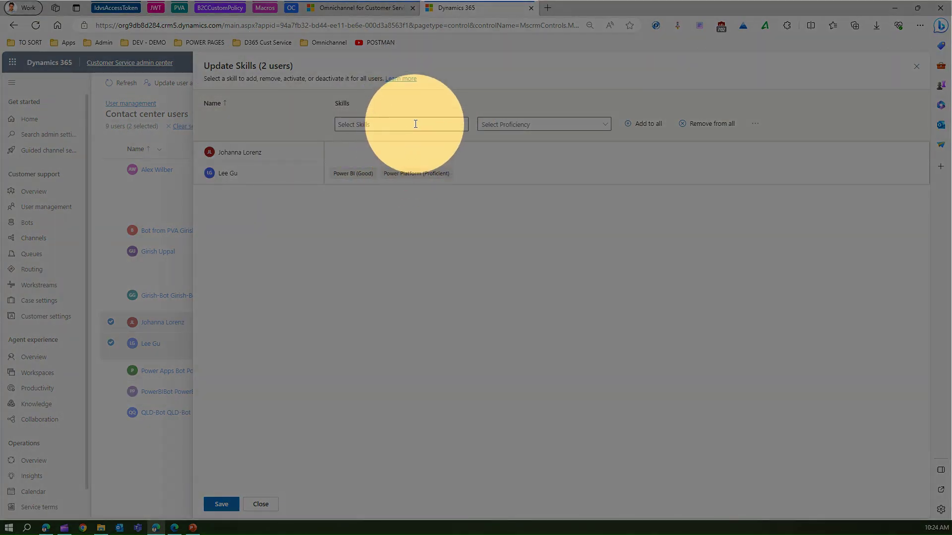
left_click(415, 124)
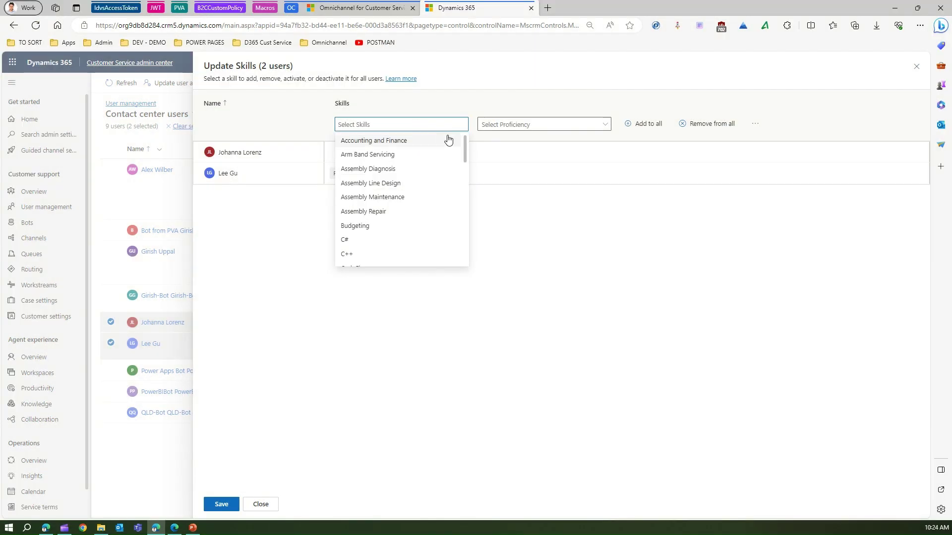
type("Power BI")
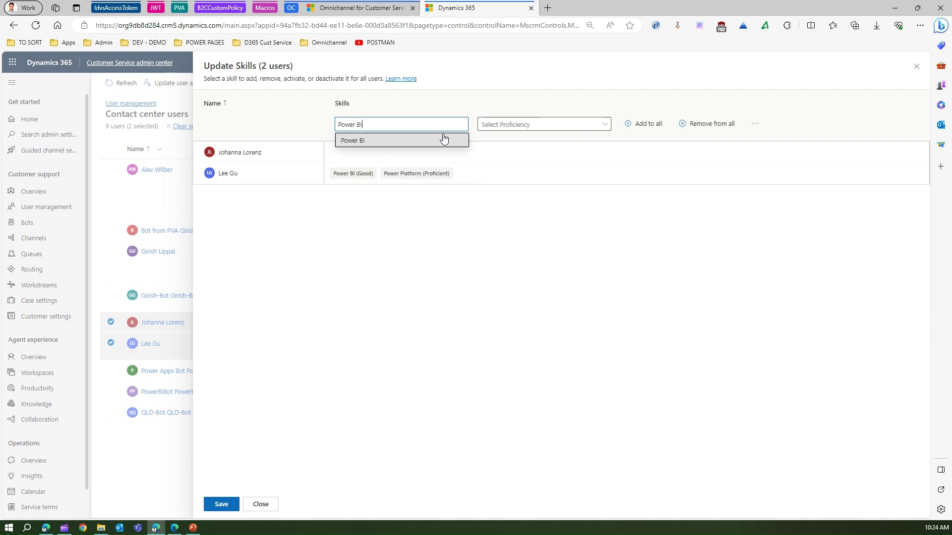
left_click(447, 141)
- Set the proficiency to Good from the Skills Rating Model, add the skill to all selected users, save and close the update
left_click(510, 125)
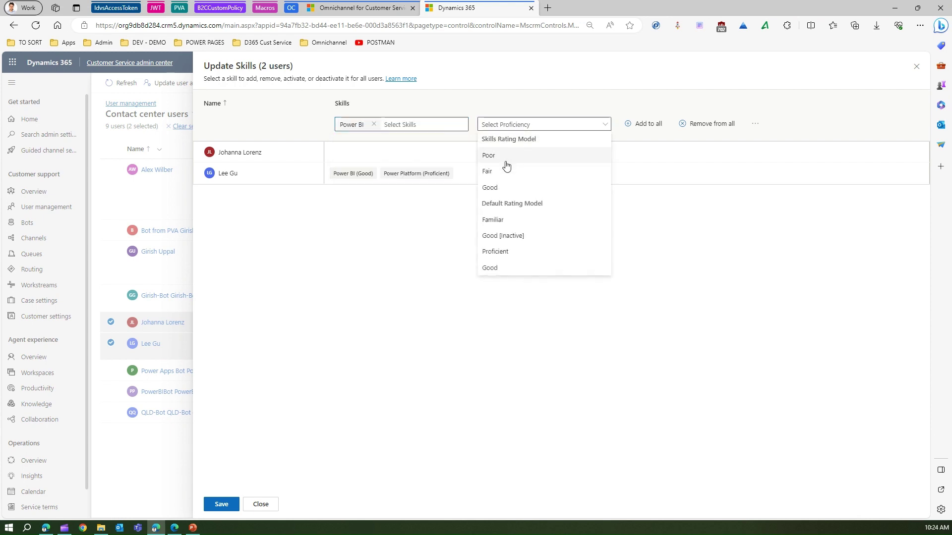
left_click(507, 158)
left_click(531, 126)
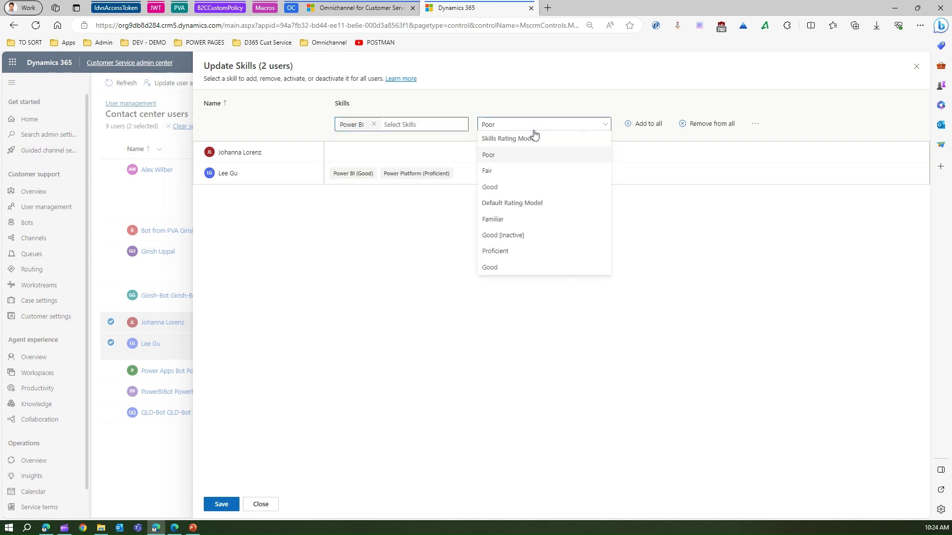
left_click(508, 189)
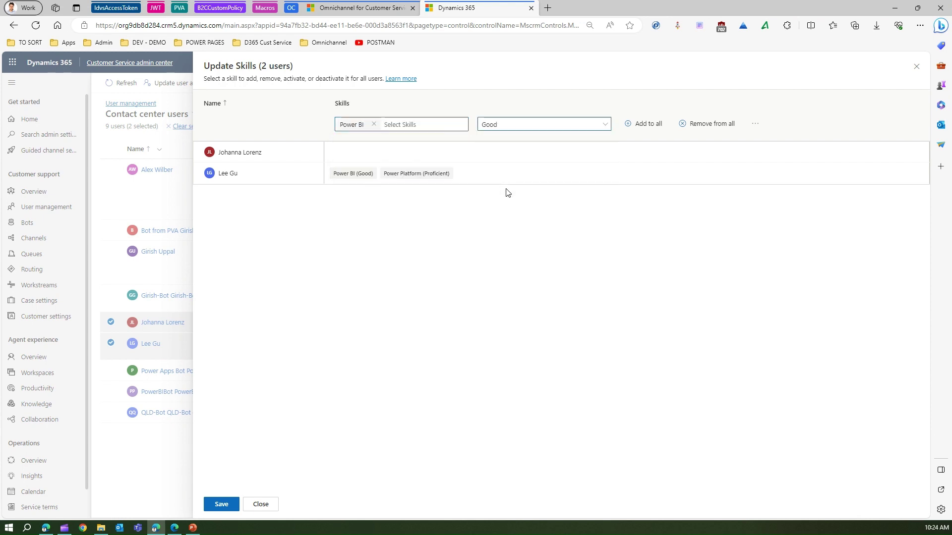
left_click(642, 127)
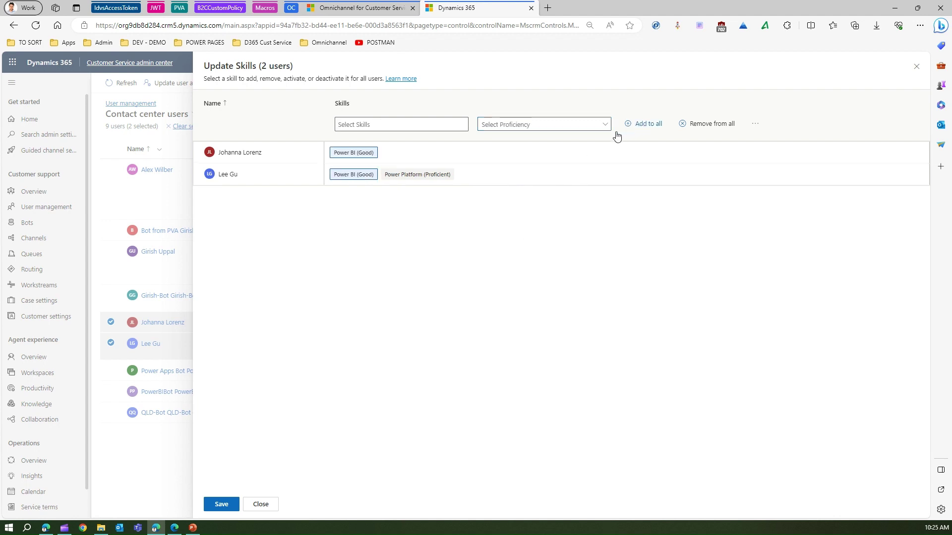
left_click(221, 505)
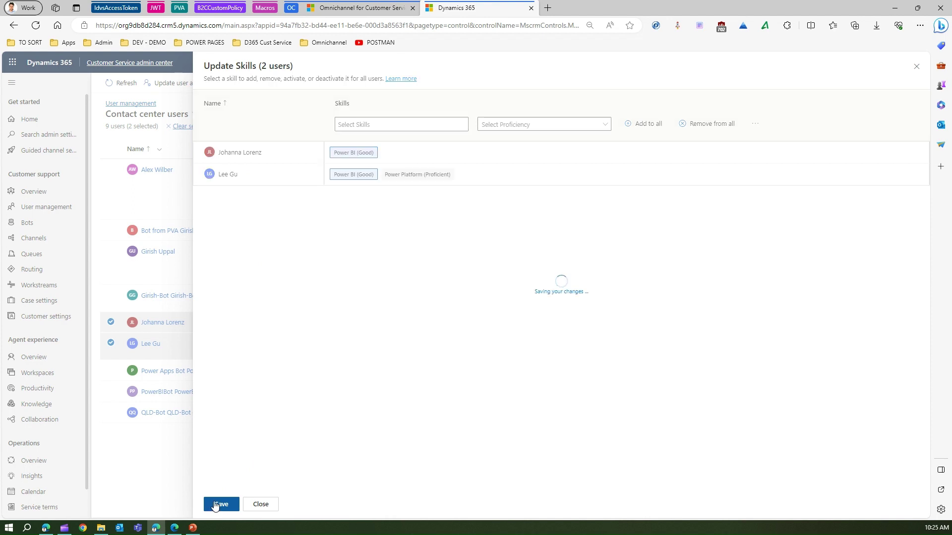
left_click(261, 505)
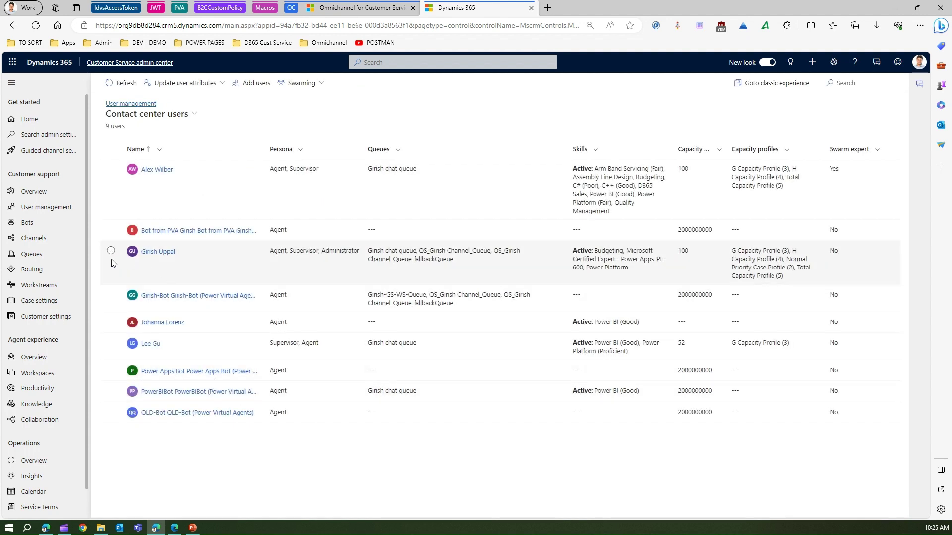
- Start a bulk skill update for the bot user with three queues and the Power Apps Bot, choosing the Sales skill
left_click(111, 295)
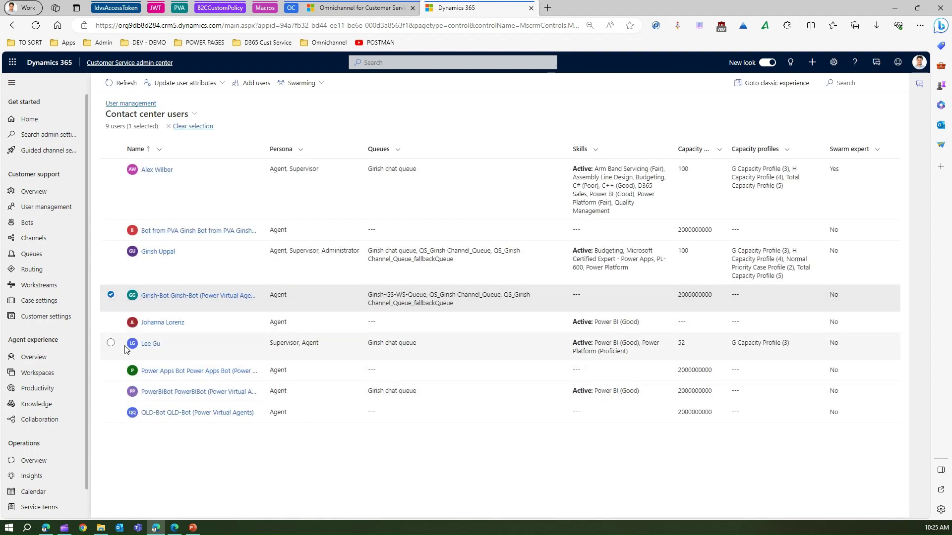
left_click(111, 371)
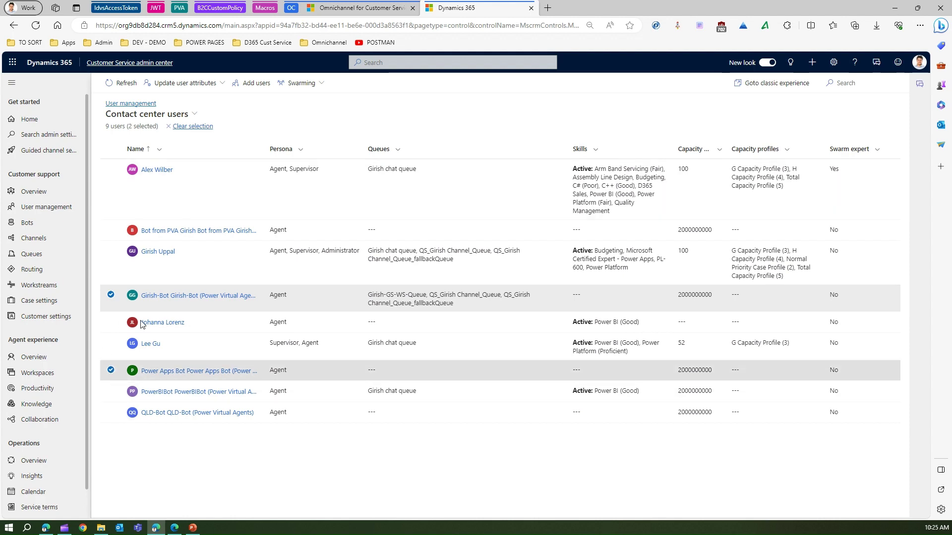
left_click(211, 83)
left_click(190, 101)
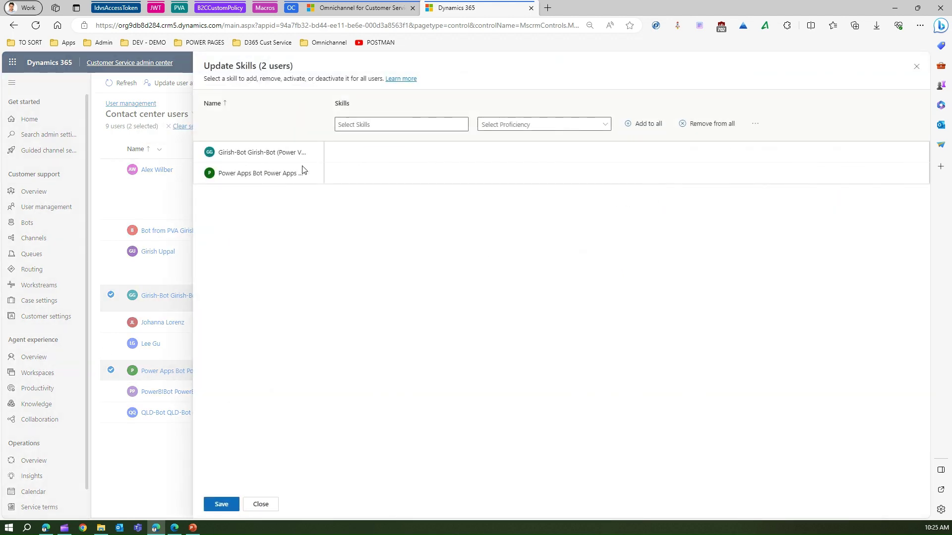
left_click(408, 124)
left_click_drag(465, 153, 464, 260)
left_click(369, 219)
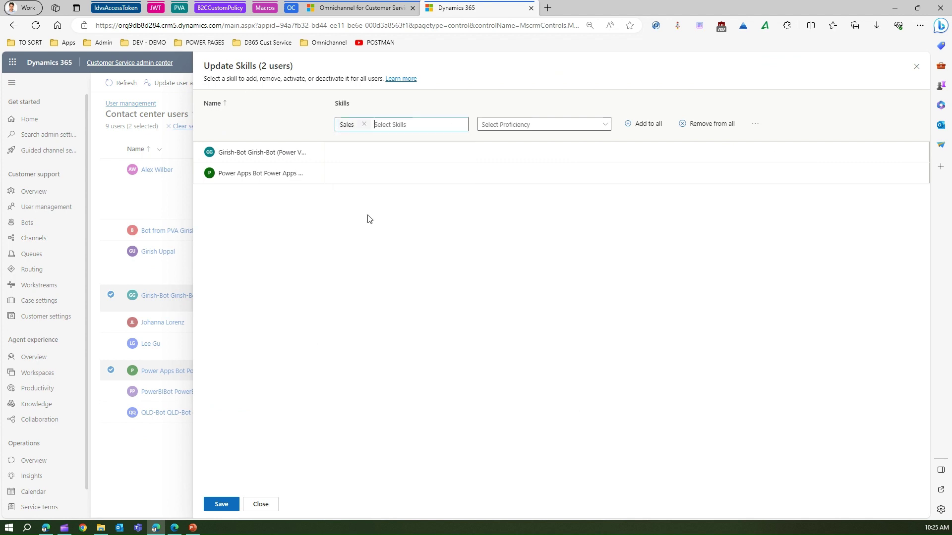
left_click(427, 129)
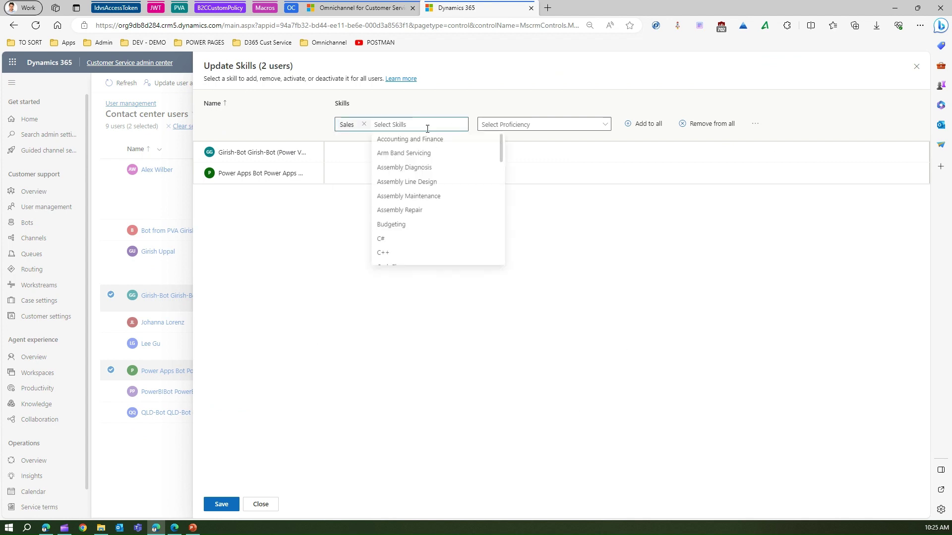
left_click(395, 233)
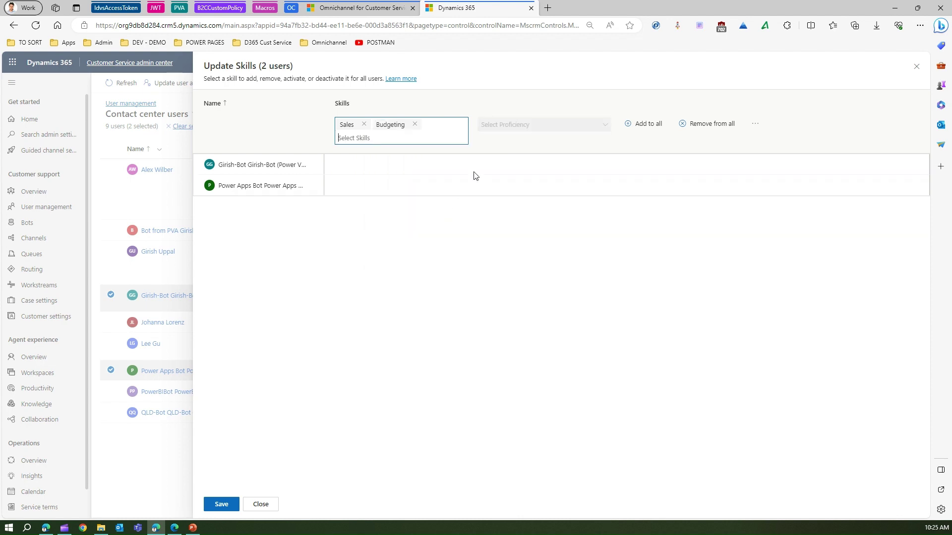
left_click(414, 125)
- Set the Sales proficiency to Proficient from the Default Rating Model and add the skill to all selected users
left_click(541, 127)
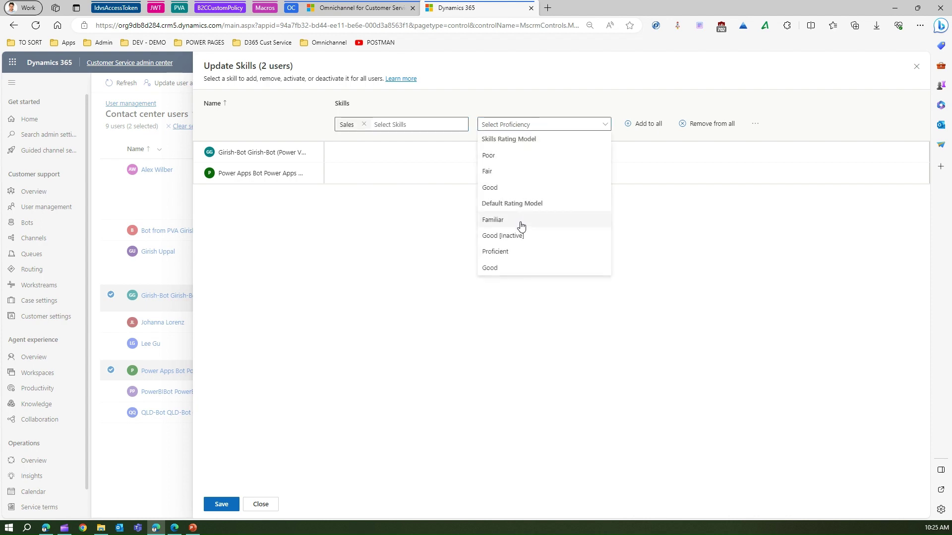
left_click(510, 253)
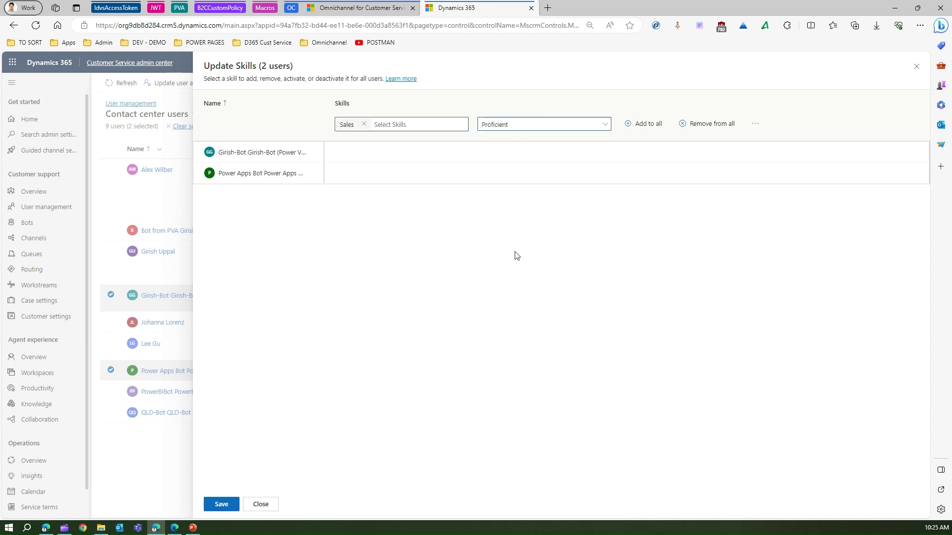
left_click(645, 124)
- Add the Arm Band Servicing skill with the proficiency Poor to all selected users
left_click(440, 123)
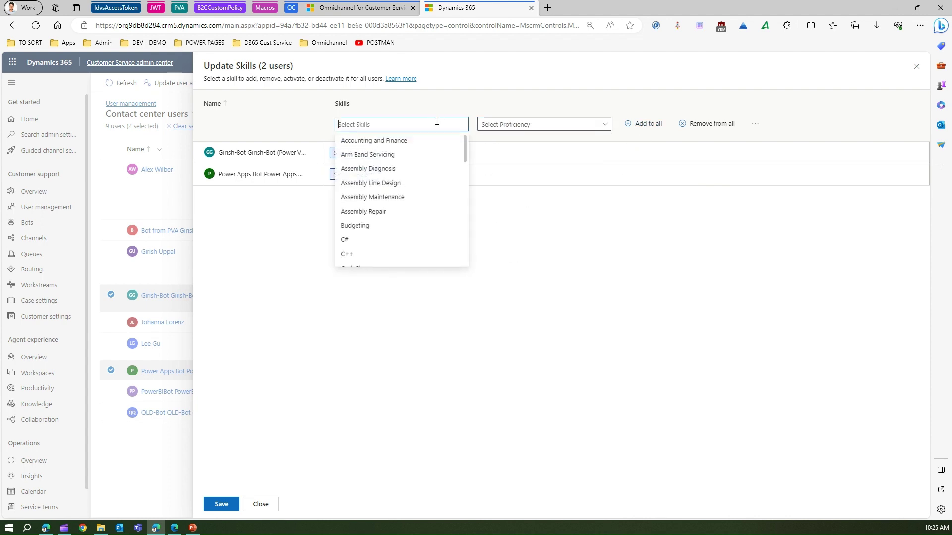
left_click(397, 155)
left_click(516, 125)
left_click(506, 169)
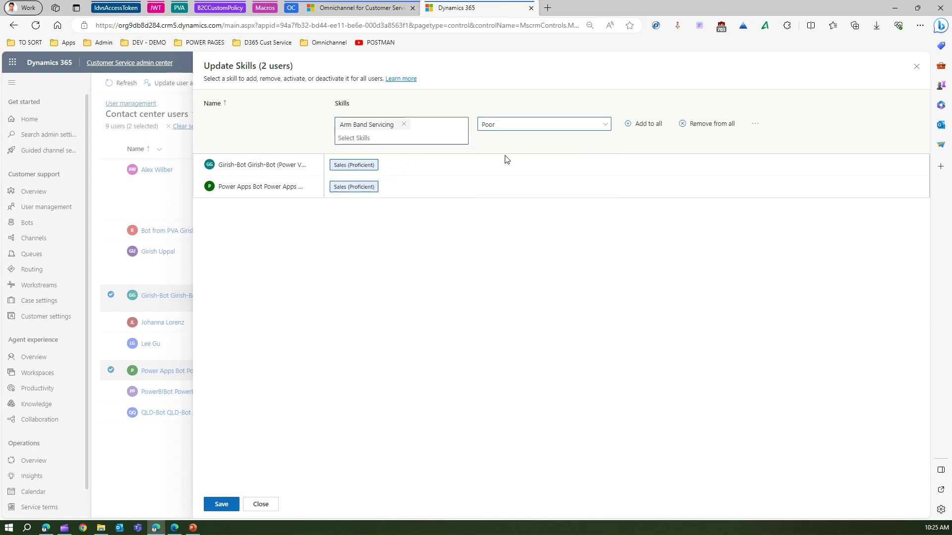
left_click(638, 125)
- Add the Quality Management skill with the proficiency Fair to all selected users, then save and close the skill update
left_click(425, 125)
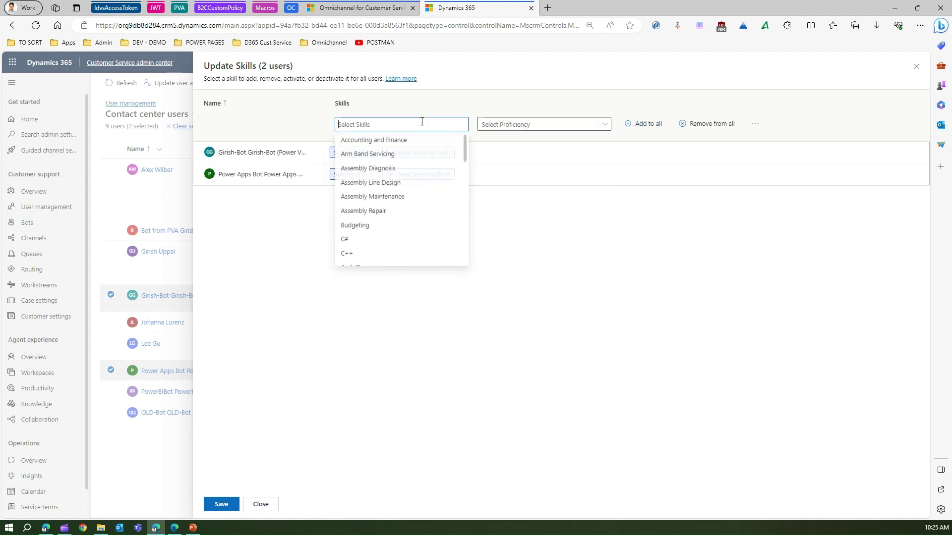
left_click_drag(466, 157, 462, 242)
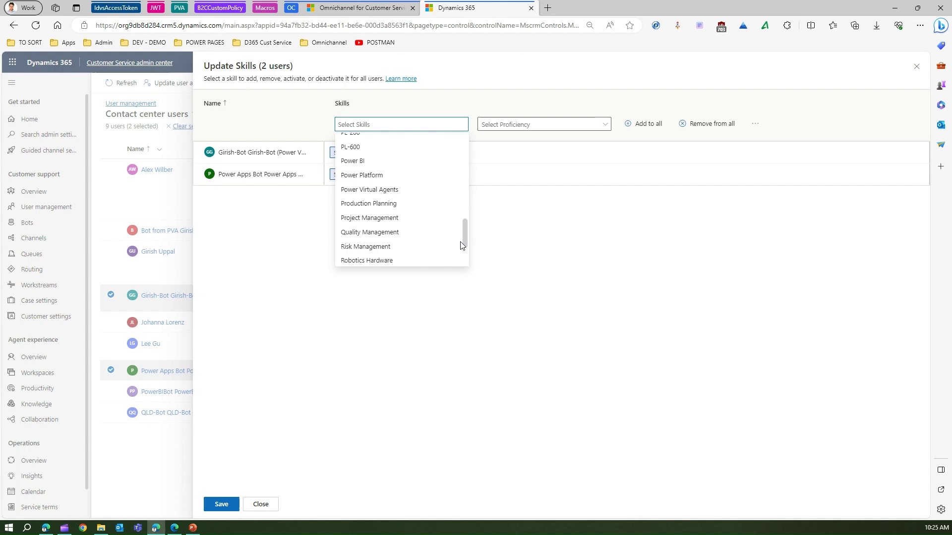
left_click(402, 228)
left_click(552, 131)
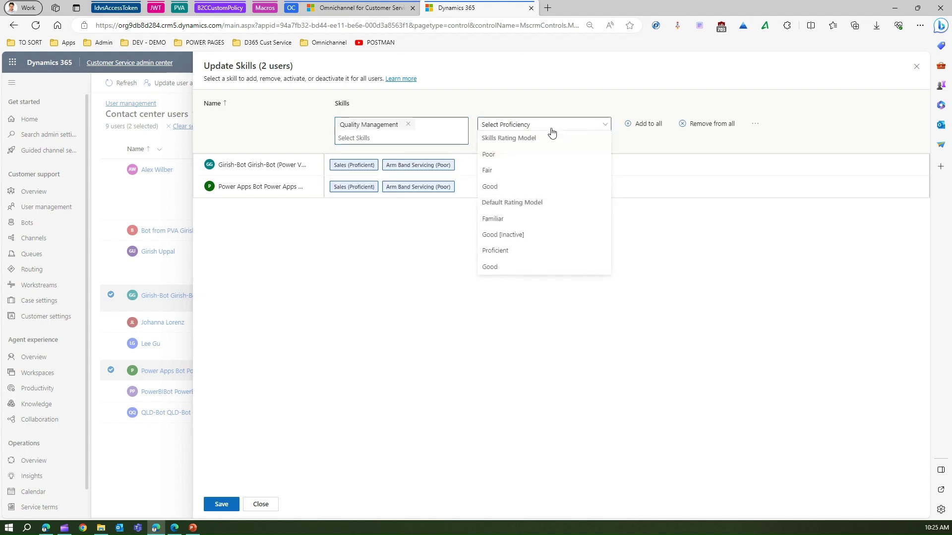
left_click(509, 171)
left_click(642, 125)
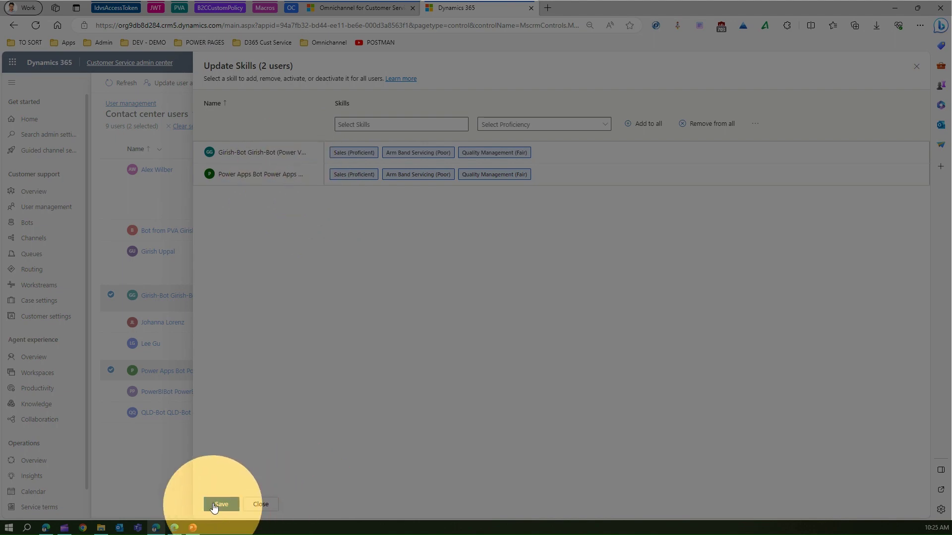
left_click(221, 504)
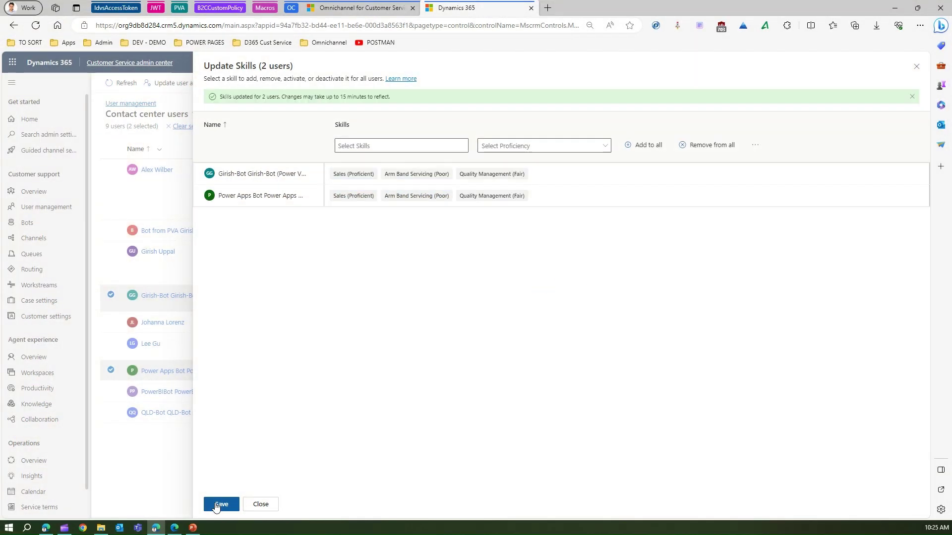
left_click(260, 504)
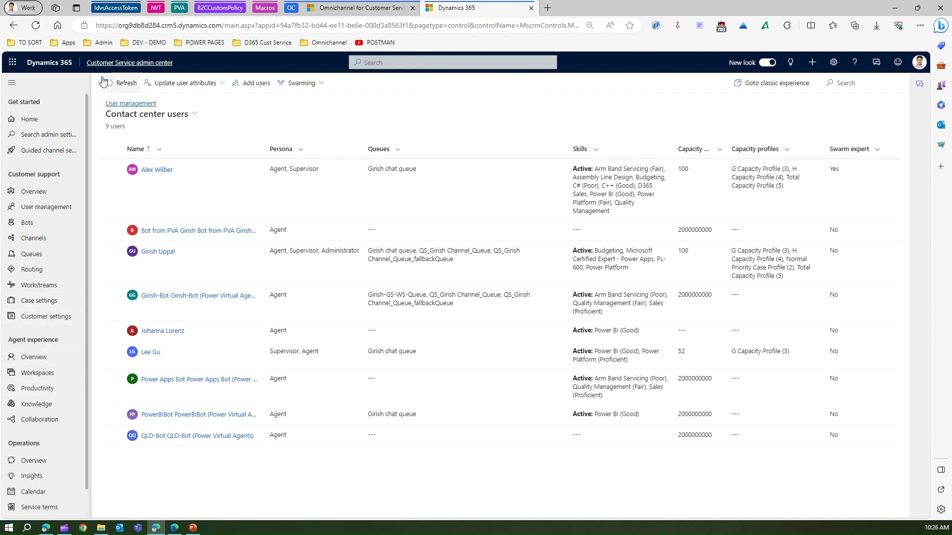
left_click(47, 135)
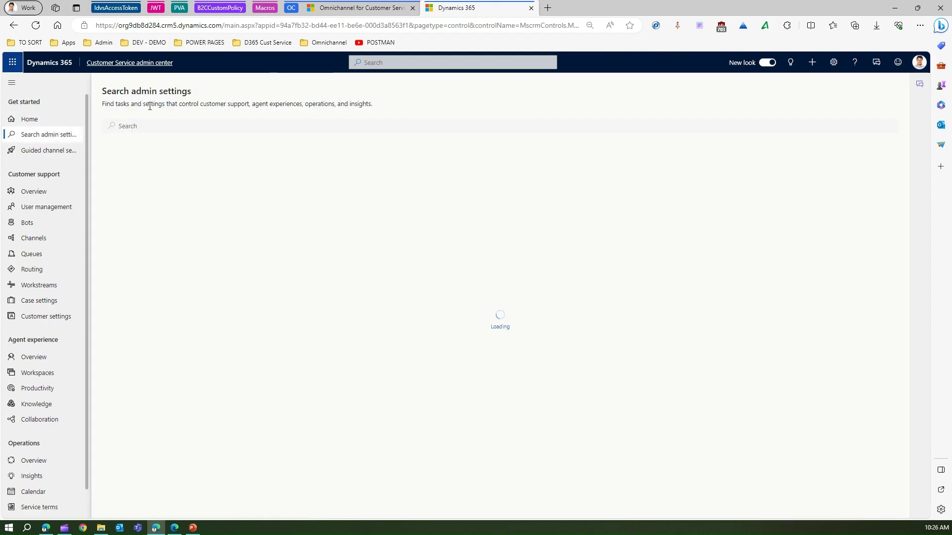
left_click(134, 128)
type("routing")
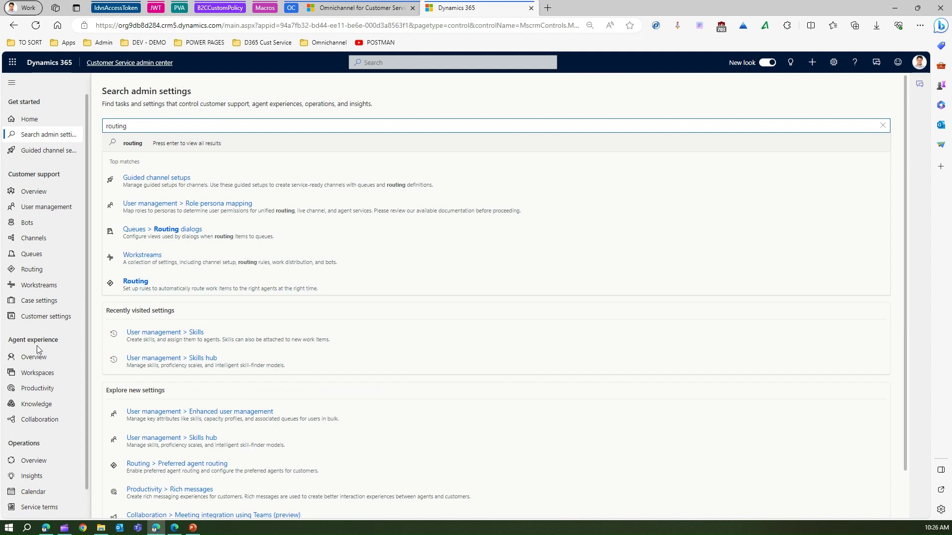
left_click_drag(86, 374, 89, 439)
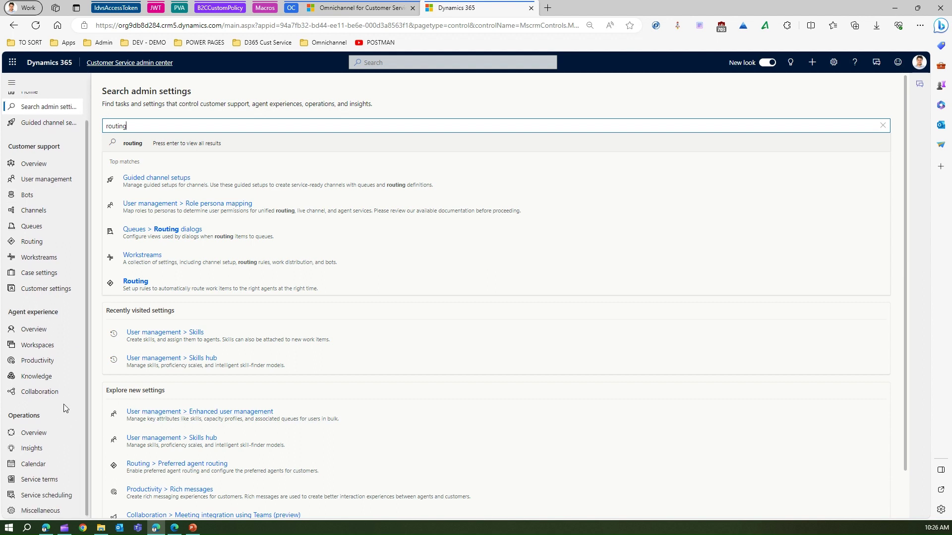
left_click(43, 350)
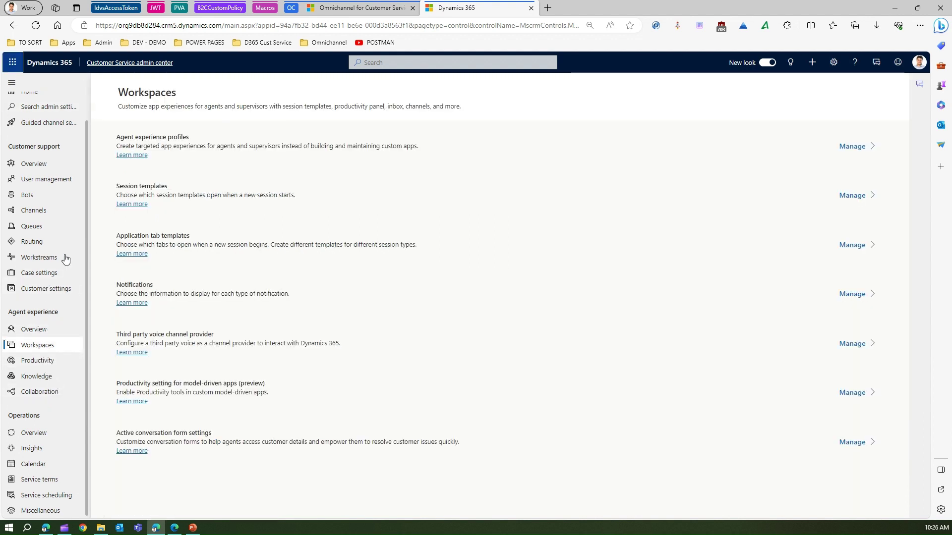
- Open the organization's skill-based routing settings and a blank form for a new rating model
left_click(42, 243)
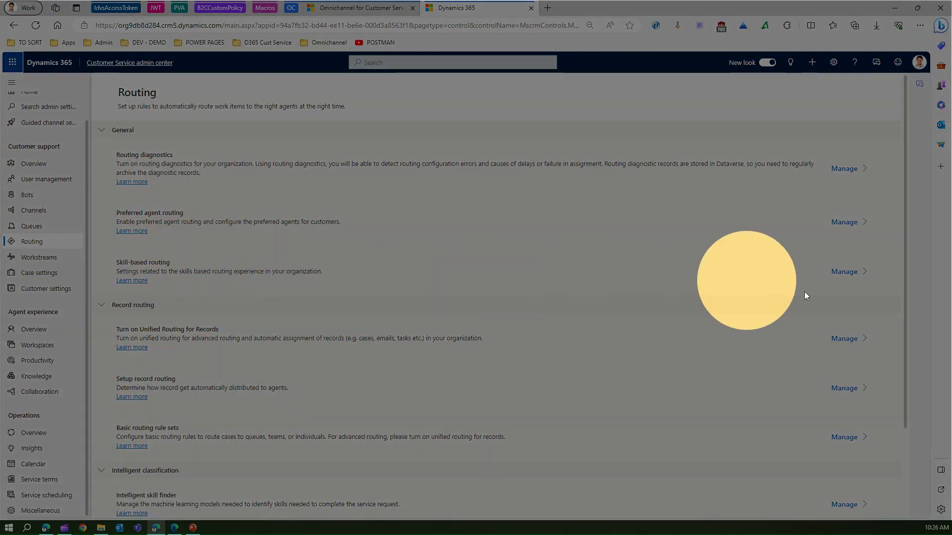
left_click(844, 272)
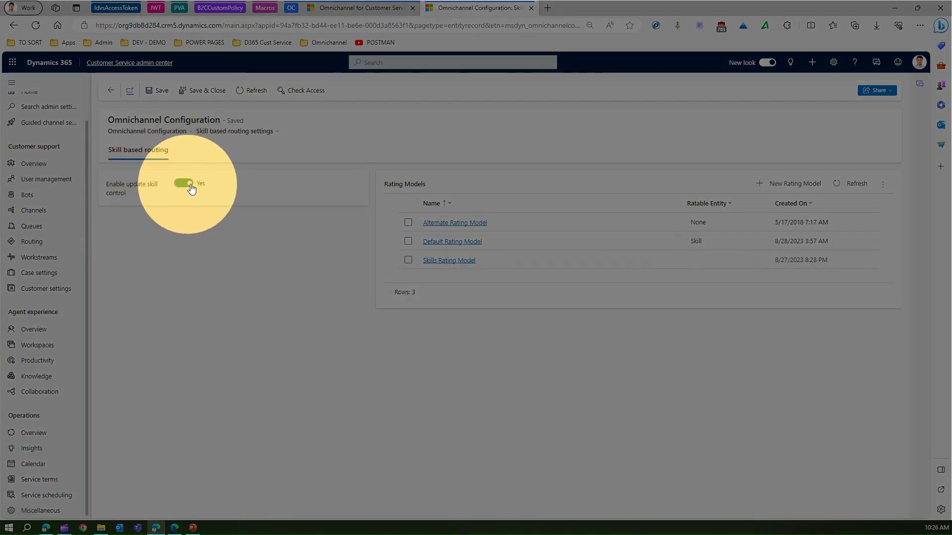
left_click(795, 186)
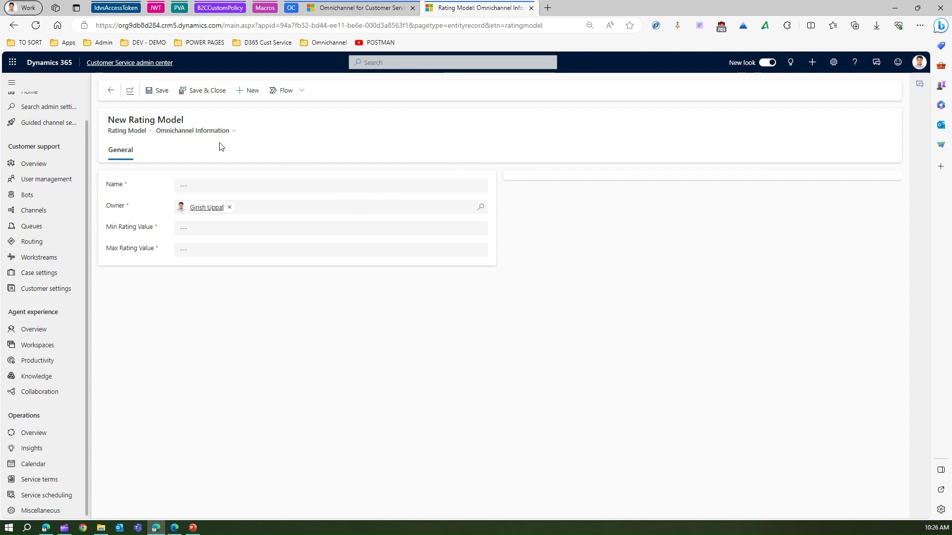
left_click(200, 254)
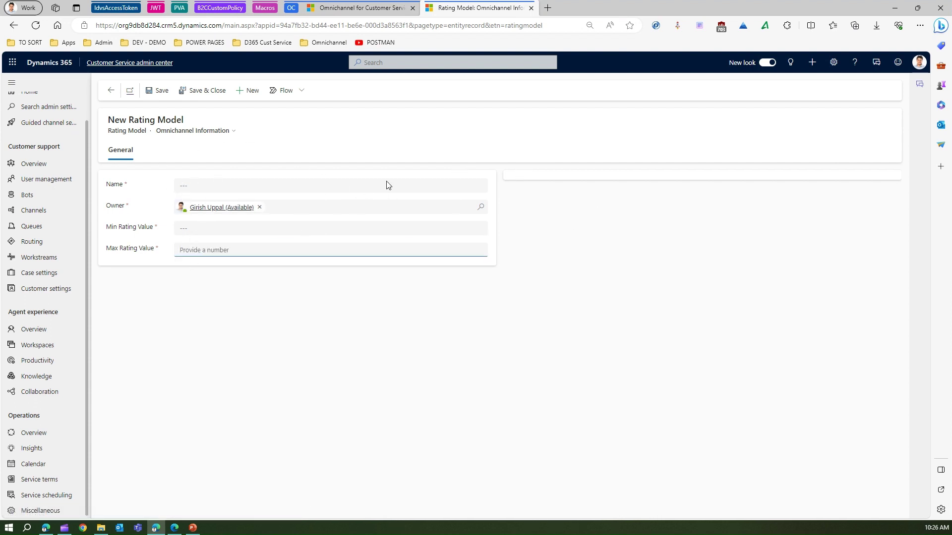
key("ctrl")
key("ctrl")
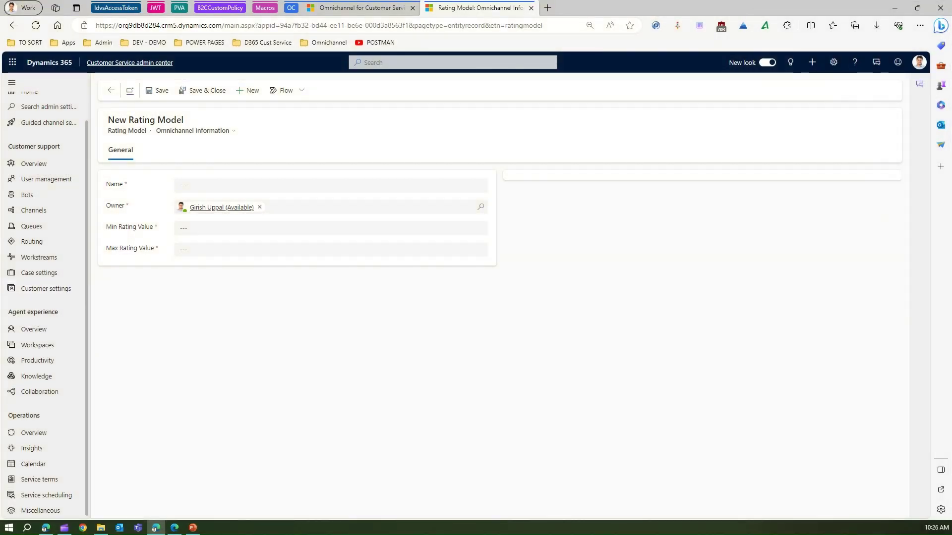
key("alt+Tab")
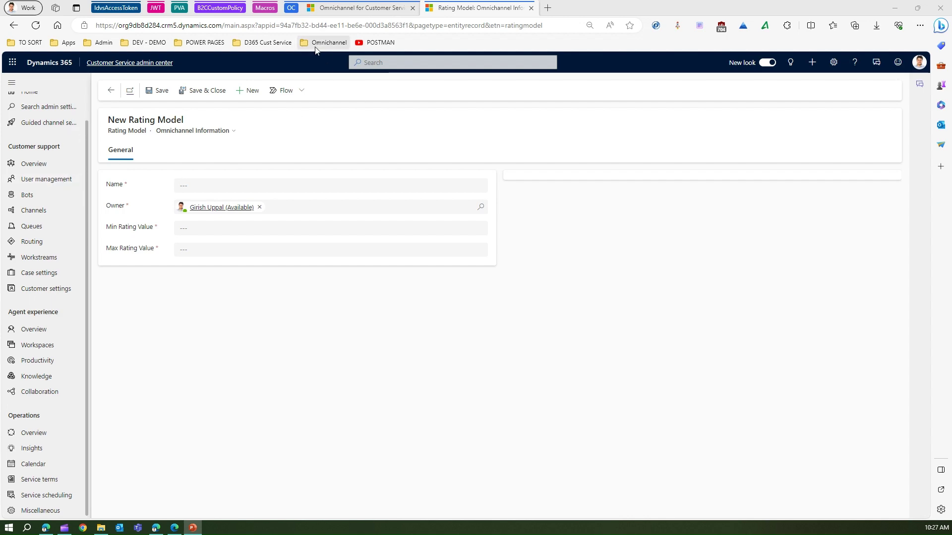
left_click(366, 11)
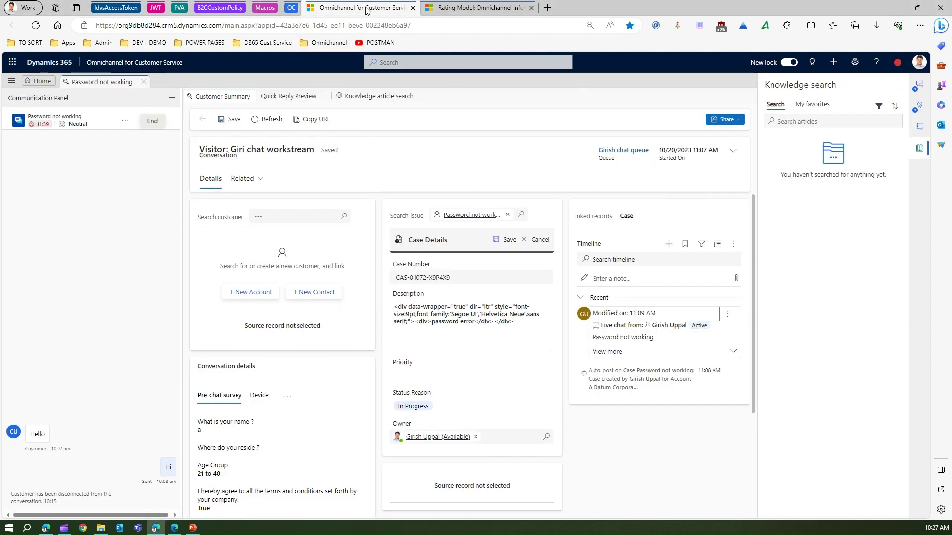
left_click(445, 12)
- Search the admin settings for skills and open Enhanced user management
left_click(64, 114)
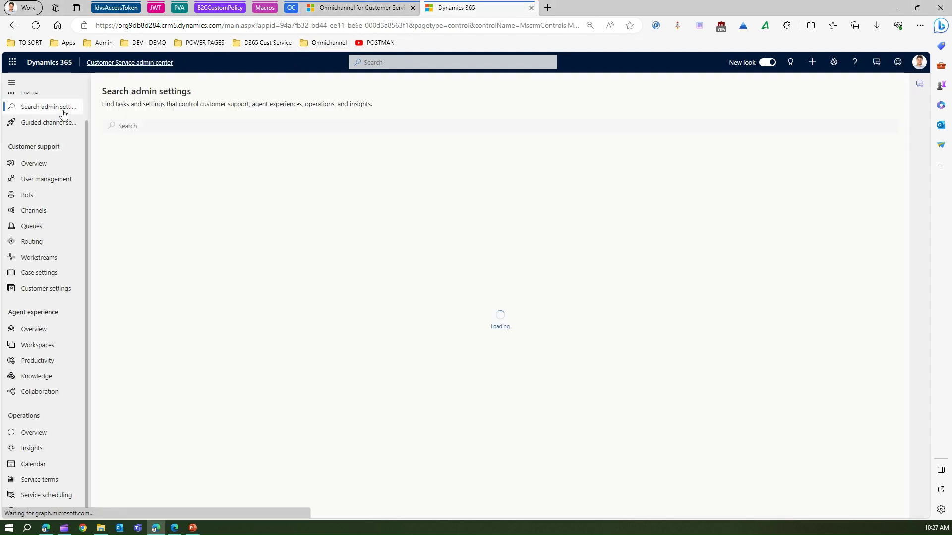
left_click(145, 126)
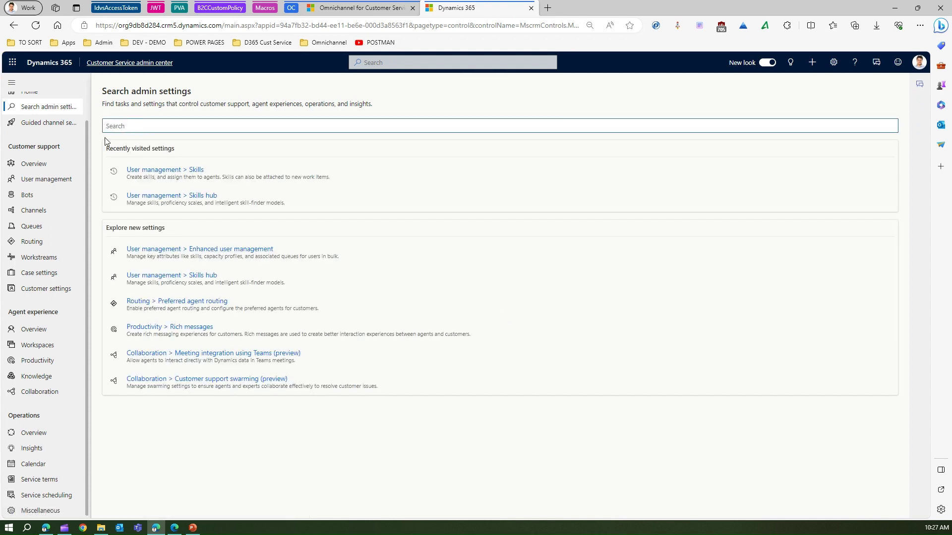
type("skills")
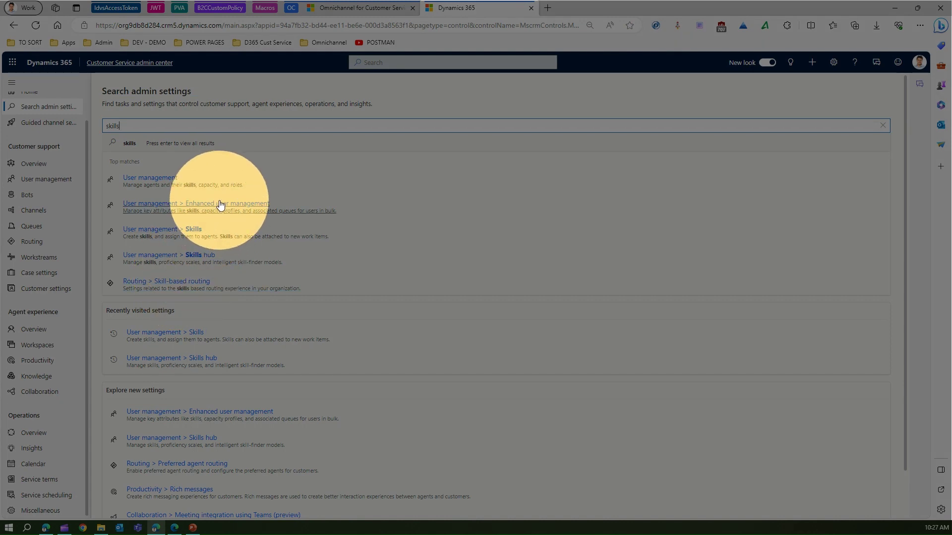
left_click(221, 205)
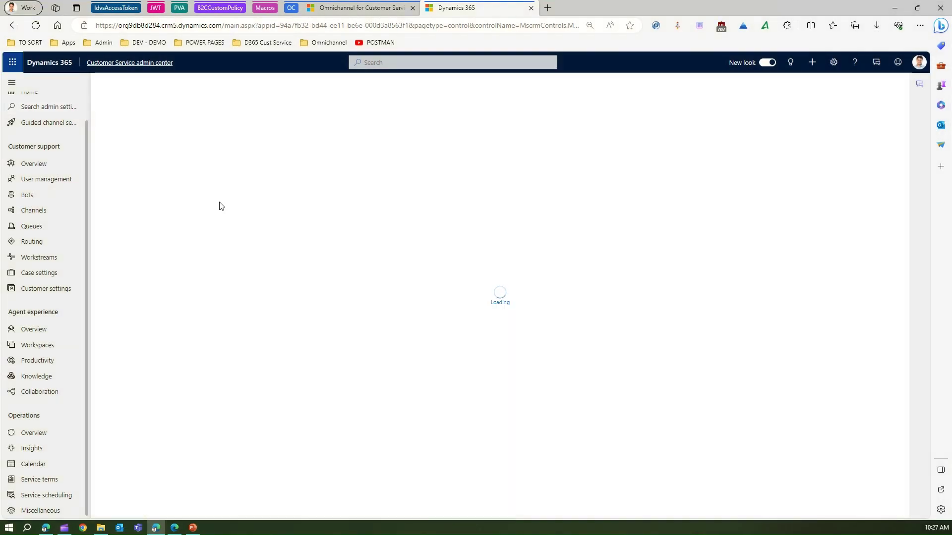